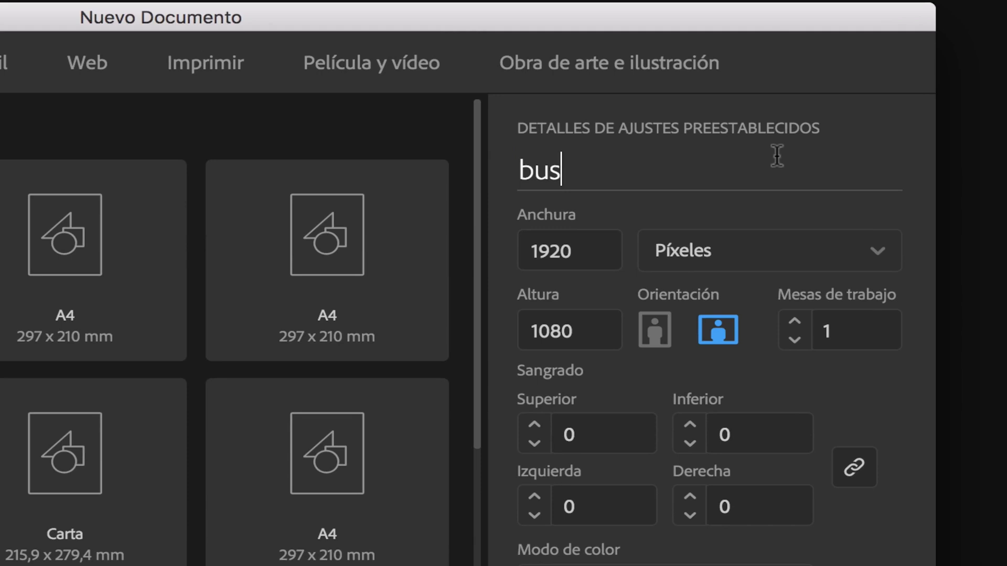
# Name the new 1920 × 1080 pixel document buscatrazos and create it.
pyautogui.press('BackSpace')
pyautogui.write('trzaso')
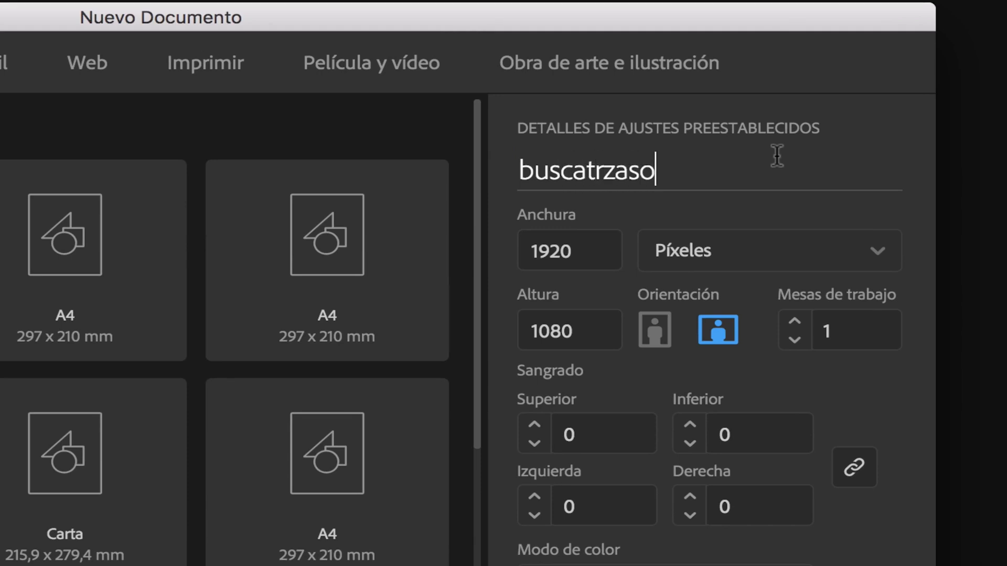
pyautogui.press('BackSpace')
pyautogui.press('BackSpace')
pyautogui.press('BackSpace')
pyautogui.press('BackSpace')
pyautogui.write('azoz')
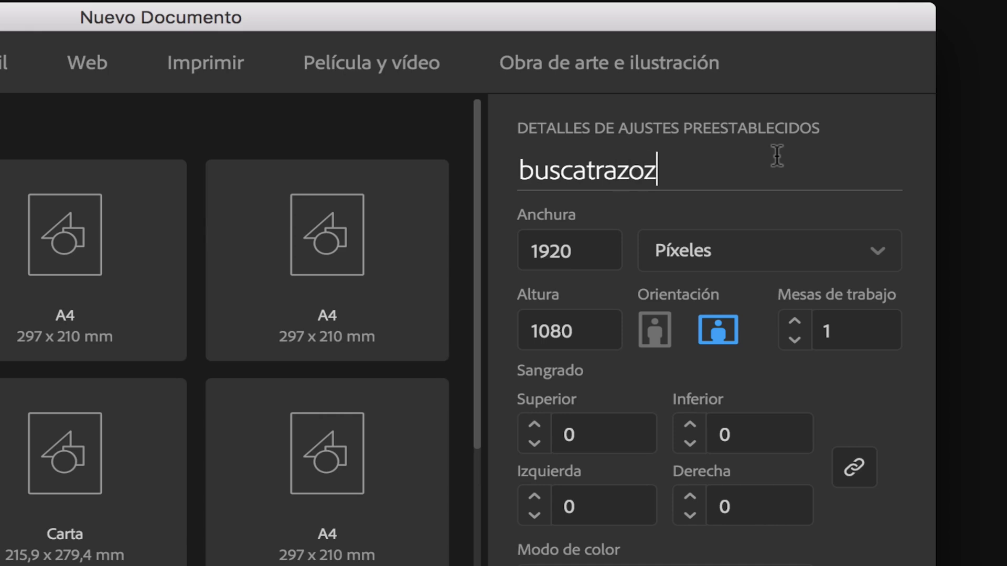
pyautogui.press('BackSpace')
pyautogui.write('s')
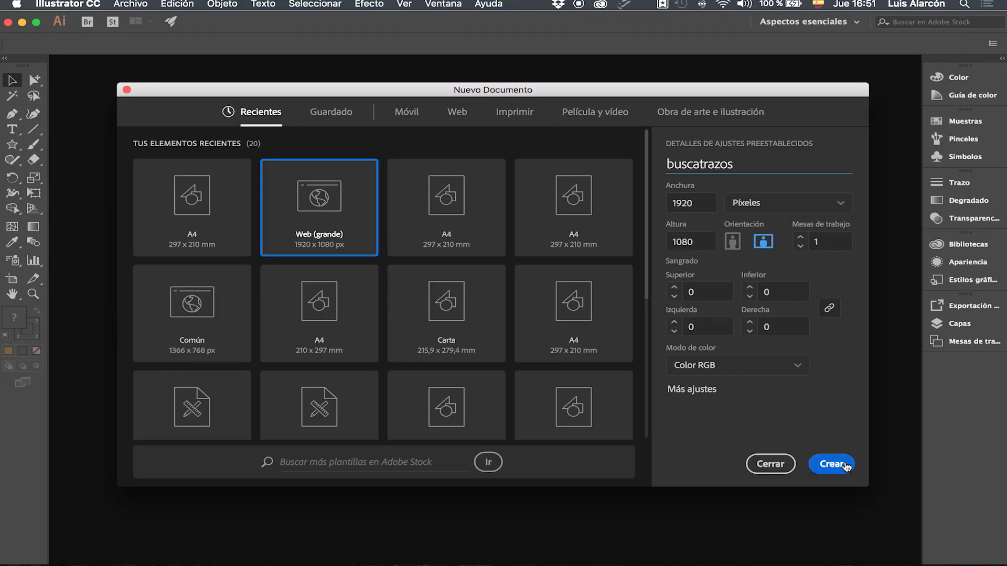
pyautogui.click(845, 465)
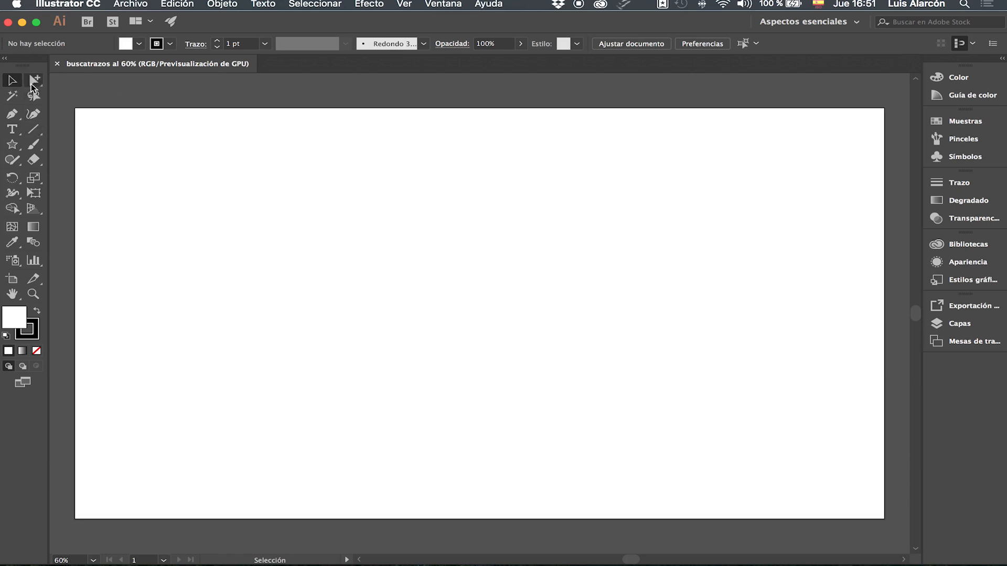
# Draw a rectangle near the artboard's upper-left corner and fill it with magenta.
pyautogui.click(12, 144)
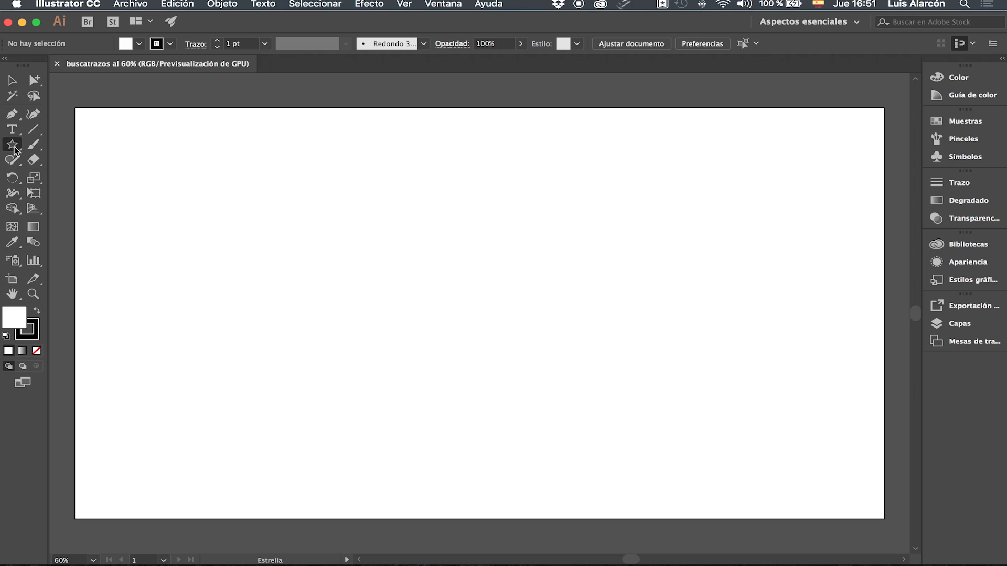
pyautogui.click(126, 146)
pyautogui.moveTo(126, 140); pyautogui.dragTo(242, 243)
pyautogui.click(134, 45)
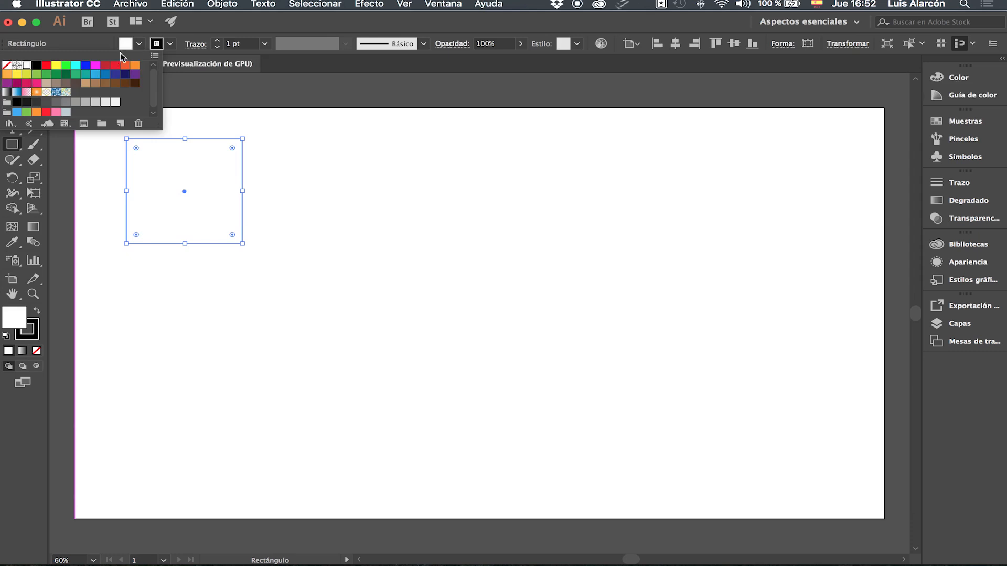
pyautogui.click(95, 65)
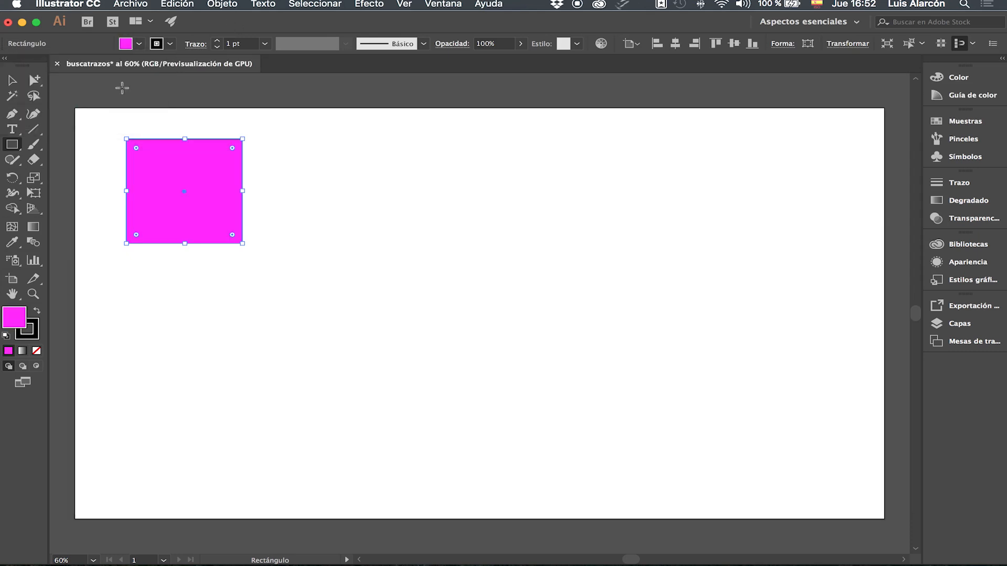
# Draw an ellipse overlapping the magenta rectangle's lower-right corner and fill it with light blue.
pyautogui.click(16, 148)
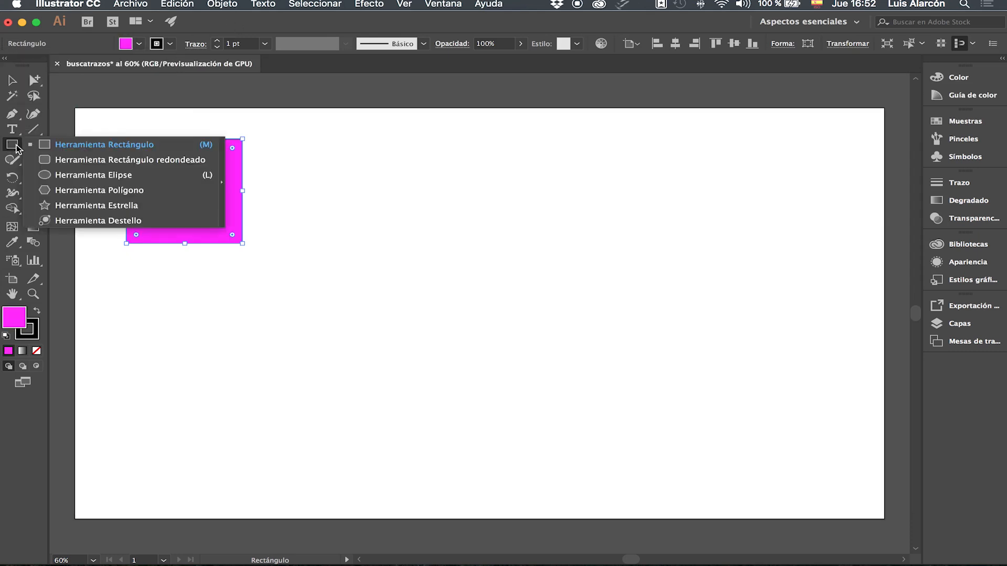
pyautogui.click(78, 175)
pyautogui.moveTo(270, 266); pyautogui.dragTo(172, 171)
pyautogui.click(138, 44)
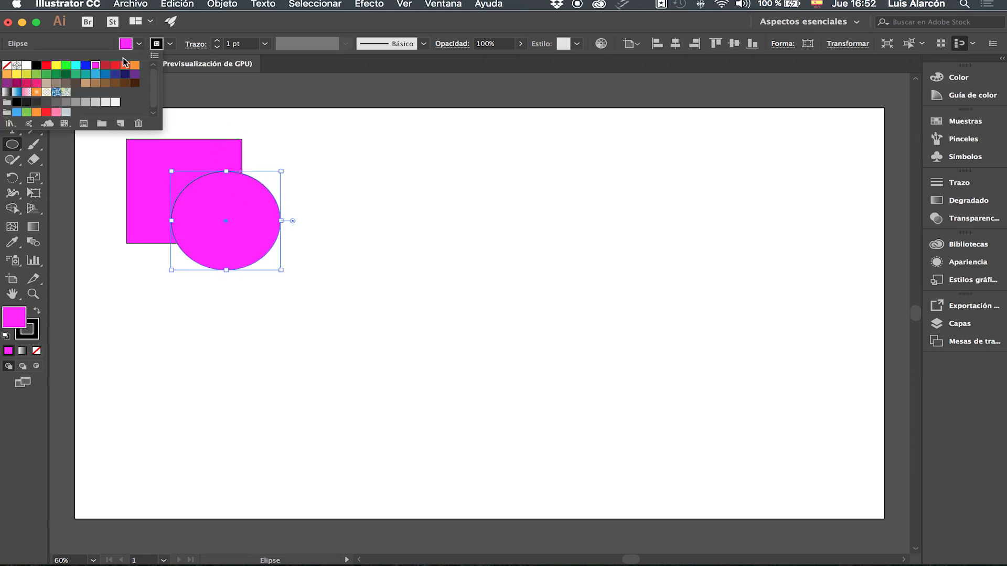
pyautogui.click(94, 77)
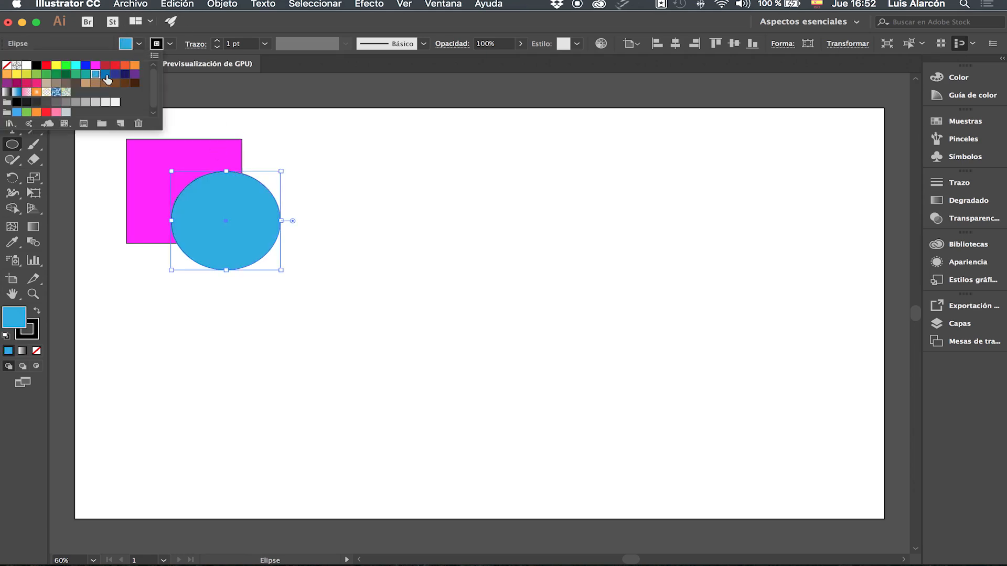
# Duplicate the overlapping rectangle and ellipse to the right, then duplicate both pairs below to form a two-by-two arrangement.
pyautogui.click(13, 81)
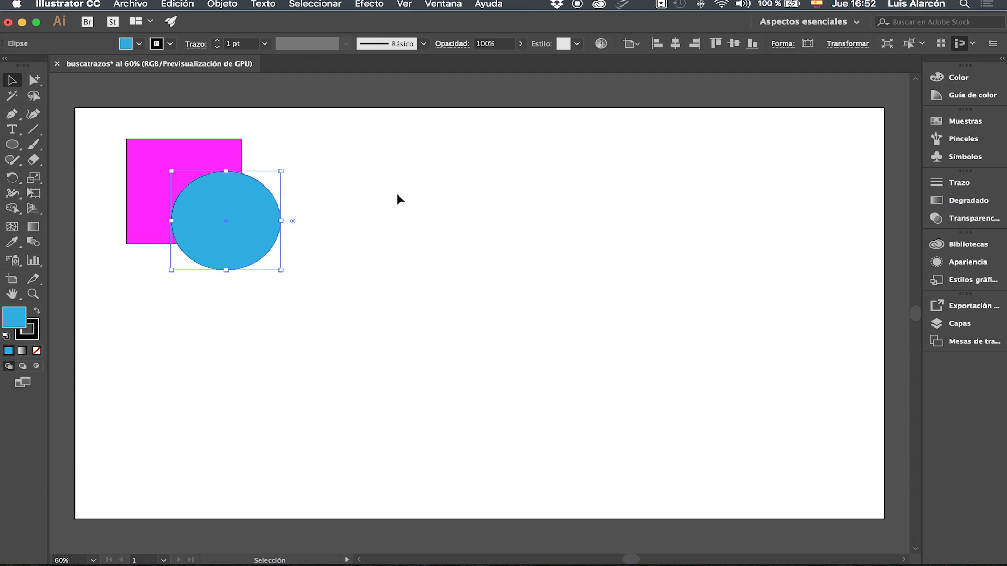
pyautogui.moveTo(215, 222); pyautogui.dragTo(221, 227)
pyautogui.moveTo(310, 320); pyautogui.dragTo(108, 131)
pyautogui.moveTo(221, 211); pyautogui.dragTo(708, 210)
pyautogui.moveTo(787, 328); pyautogui.dragTo(131, 134)
pyautogui.moveTo(184, 206); pyautogui.dragTo(181, 383)
pyautogui.click(456, 310)
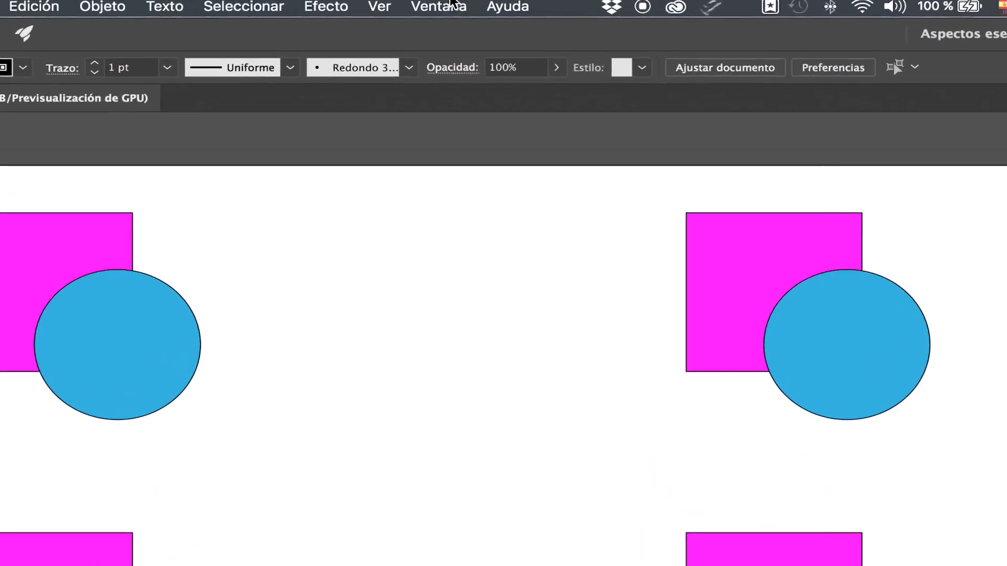
# Show the Buscatrazos (Pathfinder) panel and place it in the space between the upper pairs of shapes.
pyautogui.click(451, 4)
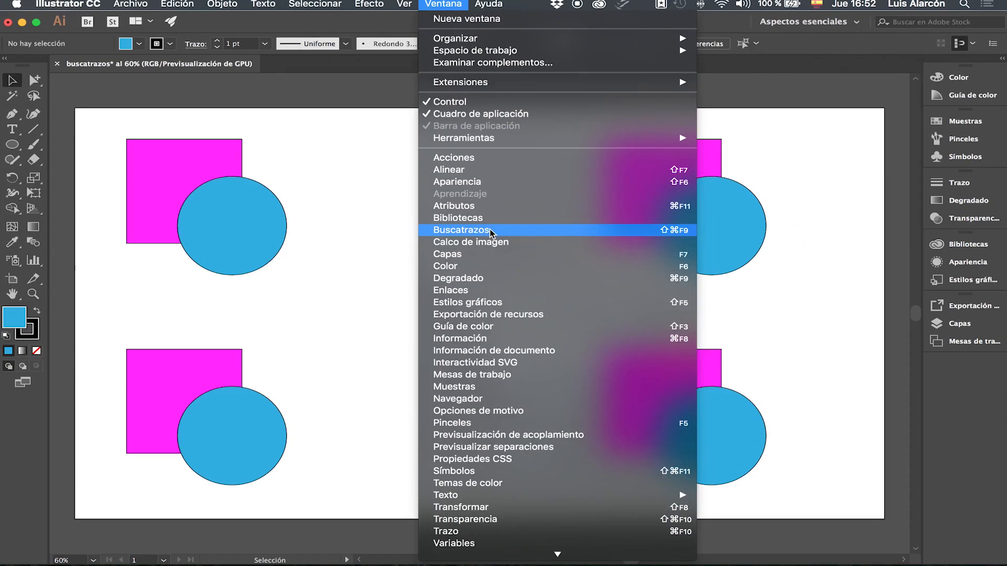
pyautogui.click(492, 230)
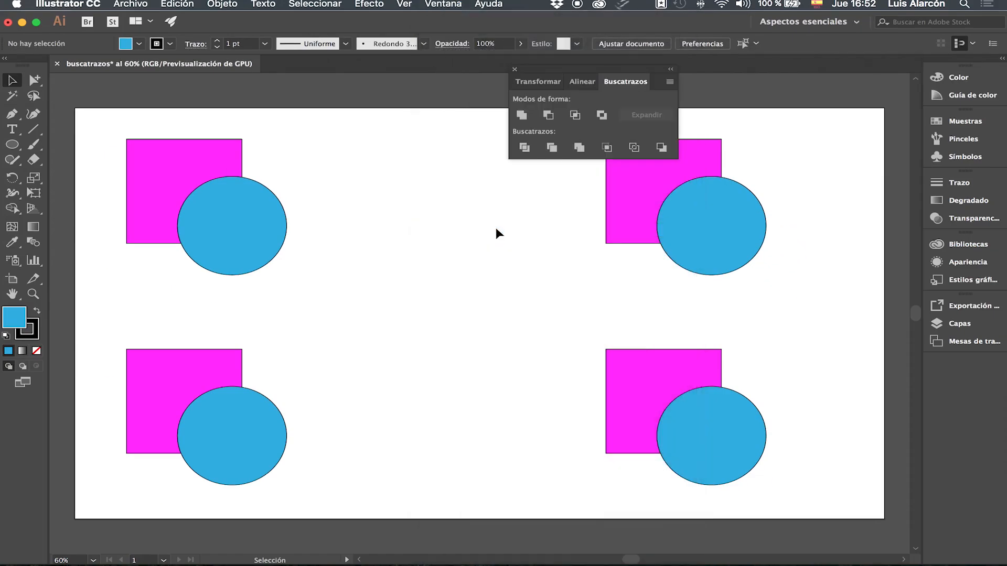
pyautogui.moveTo(606, 68); pyautogui.dragTo(507, 109)
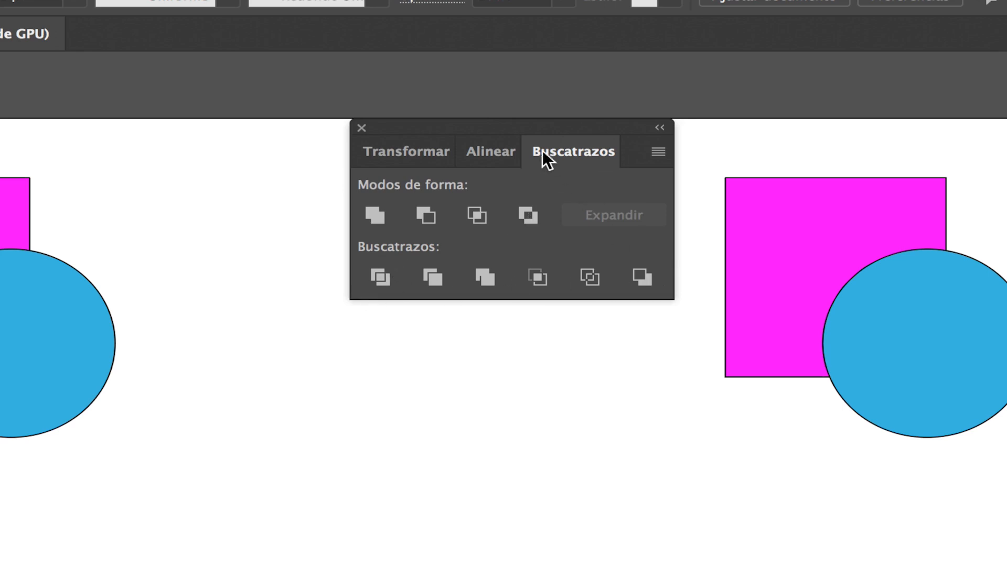
pyautogui.moveTo(523, 123); pyautogui.dragTo(502, 79)
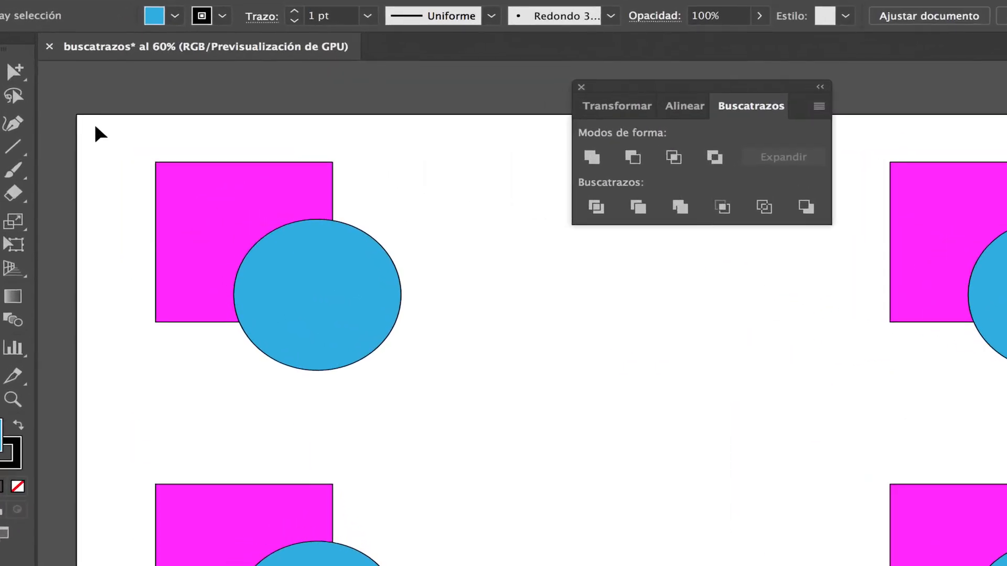
# Unite the upper-left rectangle and ellipse into a single shape with the Pathfinder.
pyautogui.moveTo(118, 136); pyautogui.dragTo(456, 406)
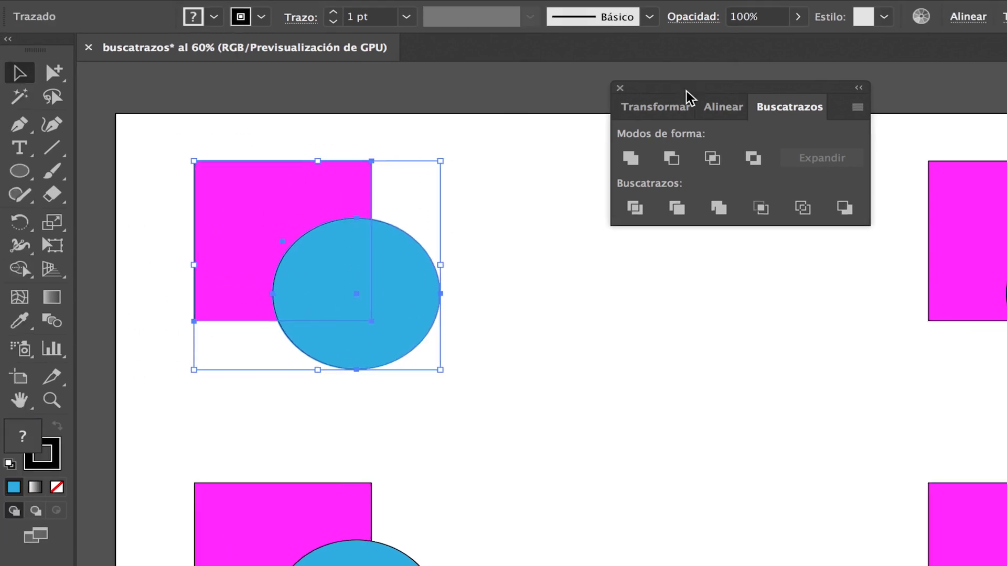
pyautogui.moveTo(686, 91); pyautogui.dragTo(618, 141)
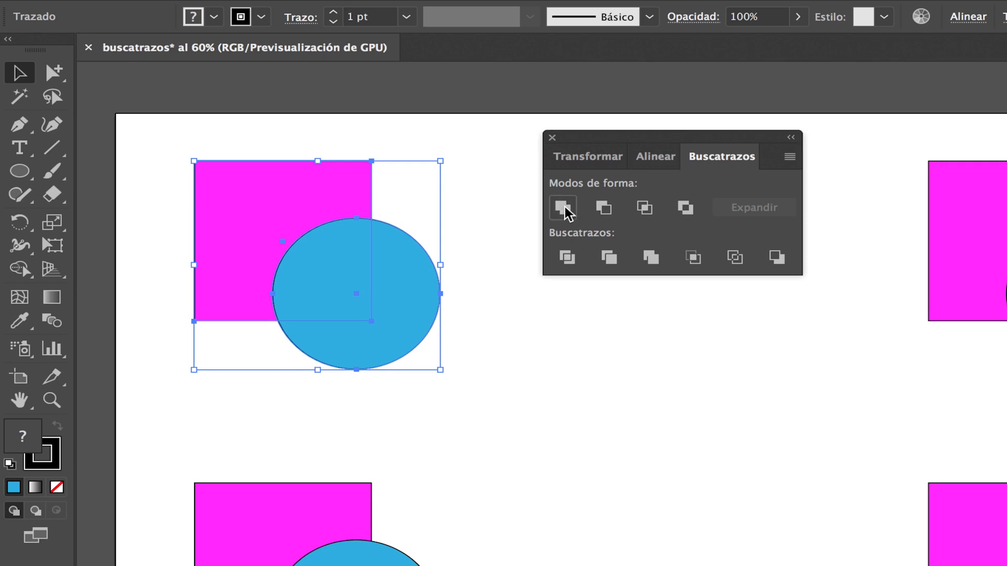
pyautogui.click(564, 209)
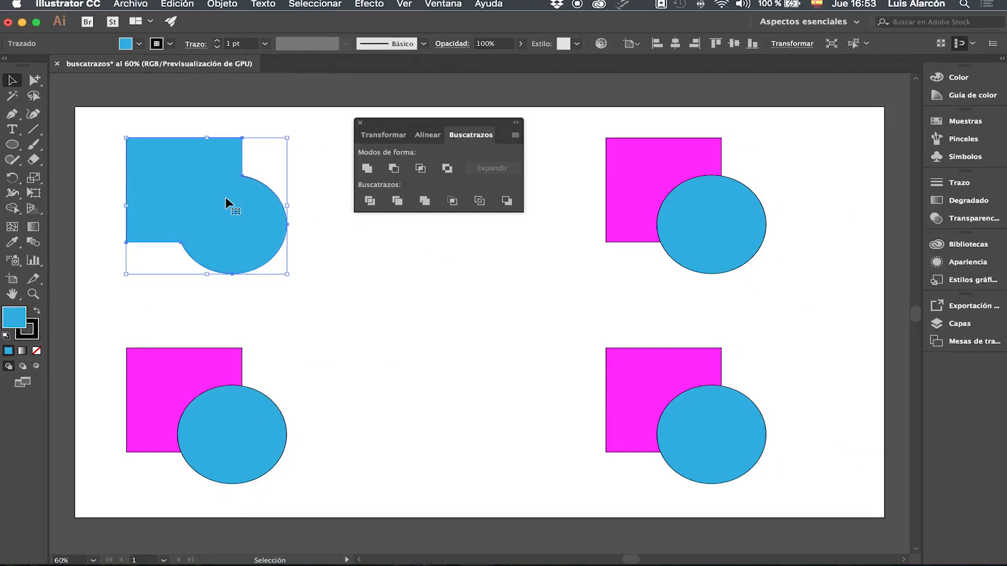
pyautogui.click(775, 504)
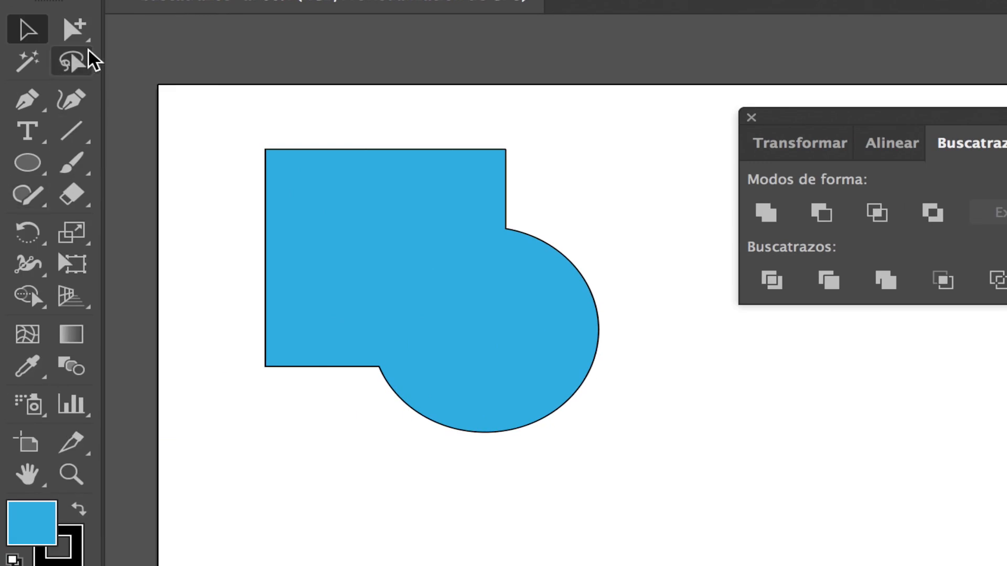
# Examine the anchor points where the rectangle and ellipse outlines meet on the united shape using Direct Selection.
pyautogui.click(72, 31)
pyautogui.moveTo(72, 30); pyautogui.dragTo(142, 30)
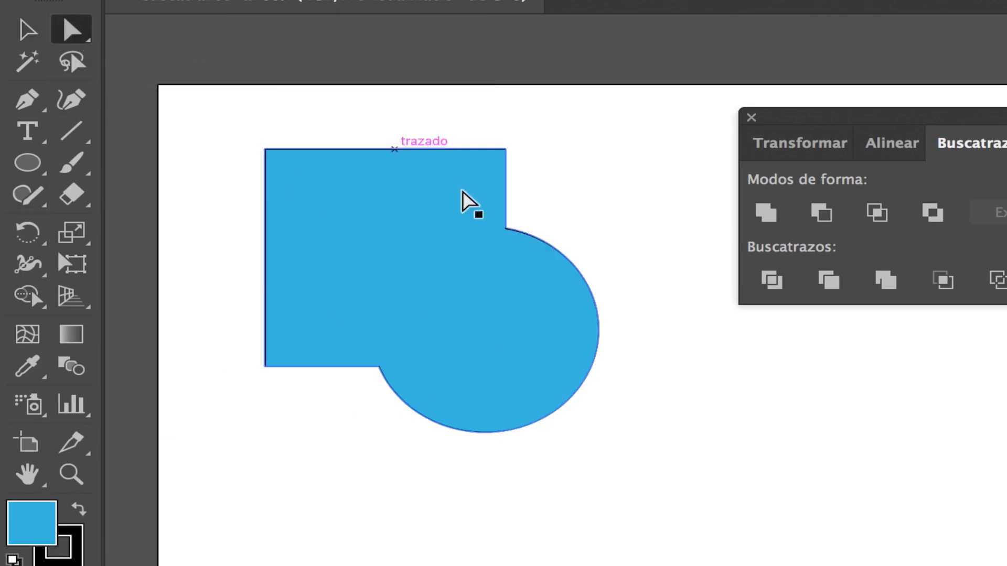
pyautogui.click(505, 230)
pyautogui.click(377, 367)
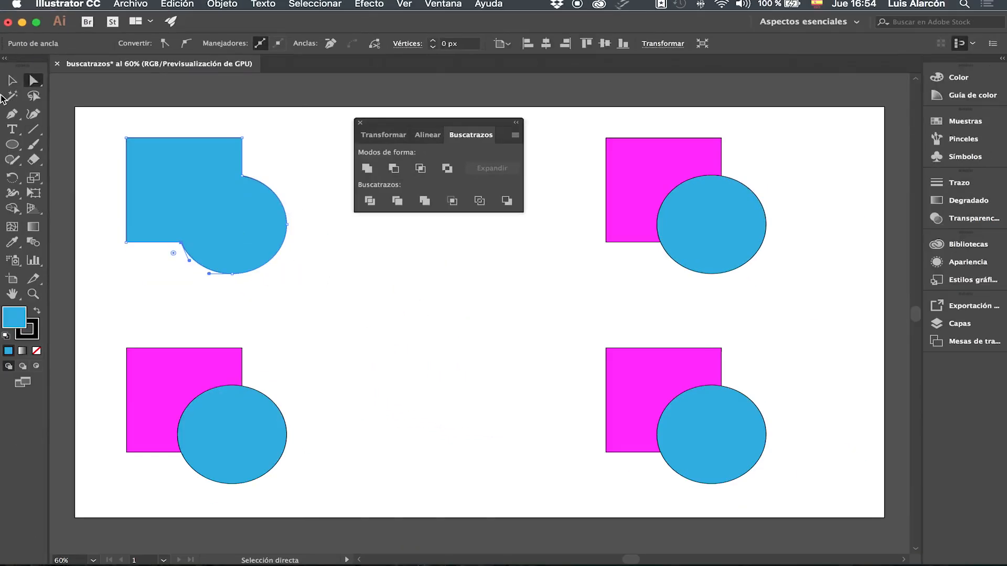
pyautogui.press('v')
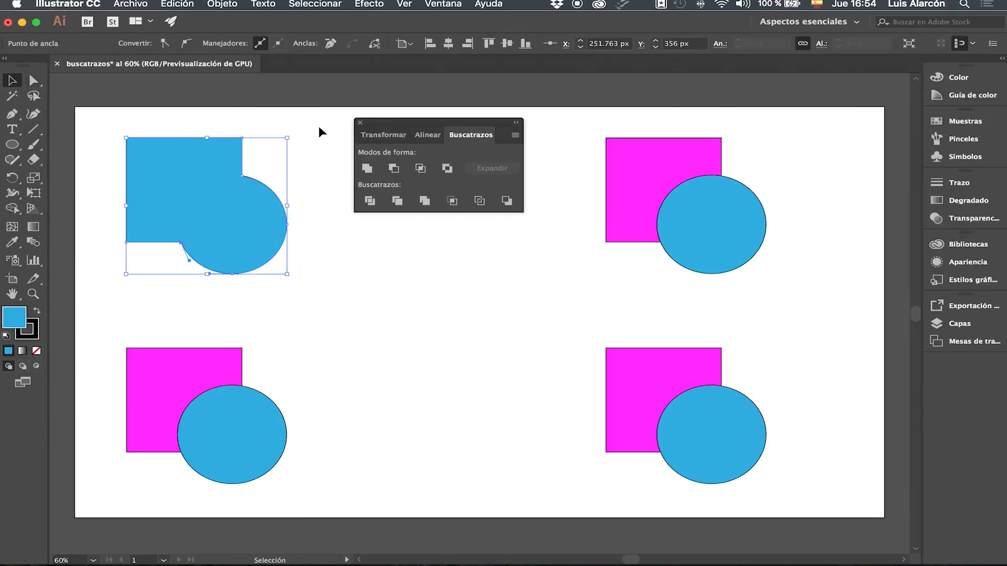
pyautogui.click(322, 130)
pyautogui.moveTo(209, 198)
pyautogui.mouseDown()
pyautogui.moveTo(230, 202)
pyautogui.moveTo(209, 201)
pyautogui.mouseUp()
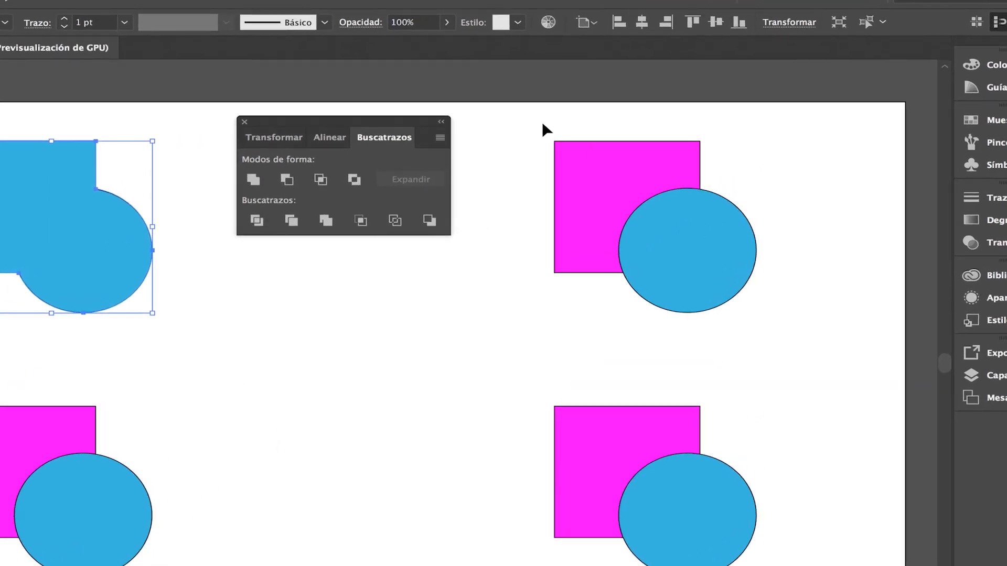
# Subtract the front ellipse from the upper-right magenta rectangle with the Pathfinder.
pyautogui.moveTo(530, 122); pyautogui.dragTo(792, 348)
pyautogui.moveTo(792, 348); pyautogui.dragTo(791, 348)
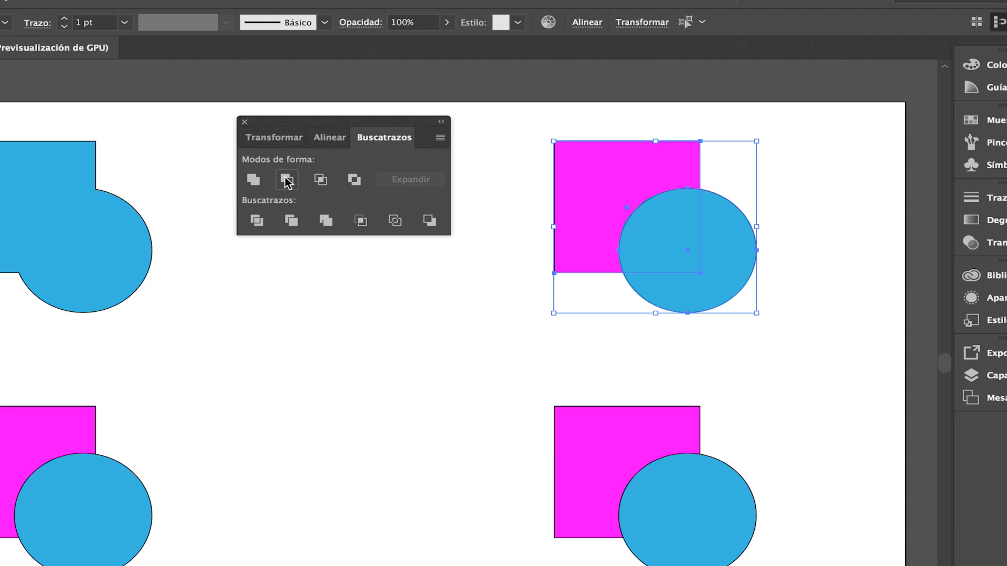
pyautogui.click(288, 181)
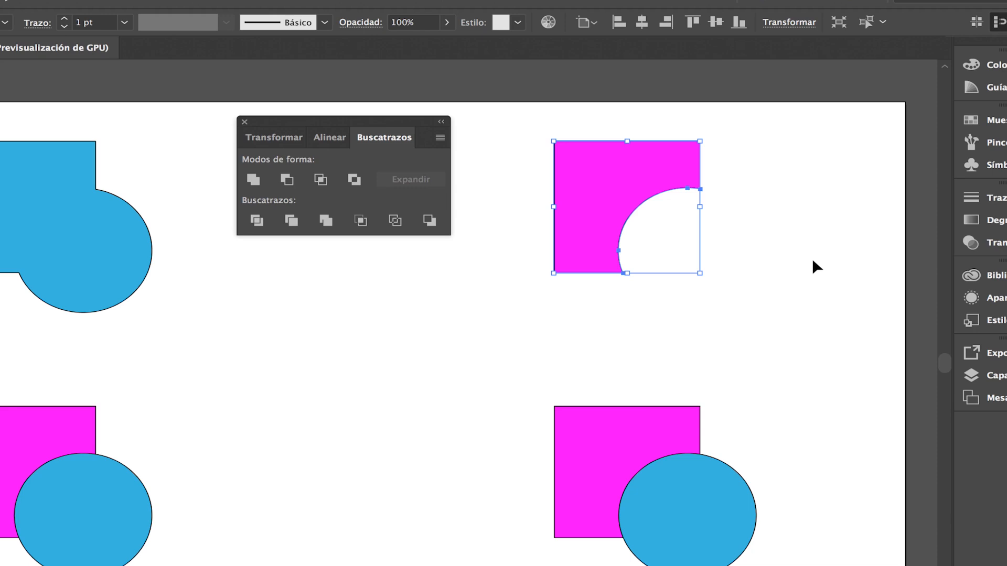
pyautogui.click(812, 258)
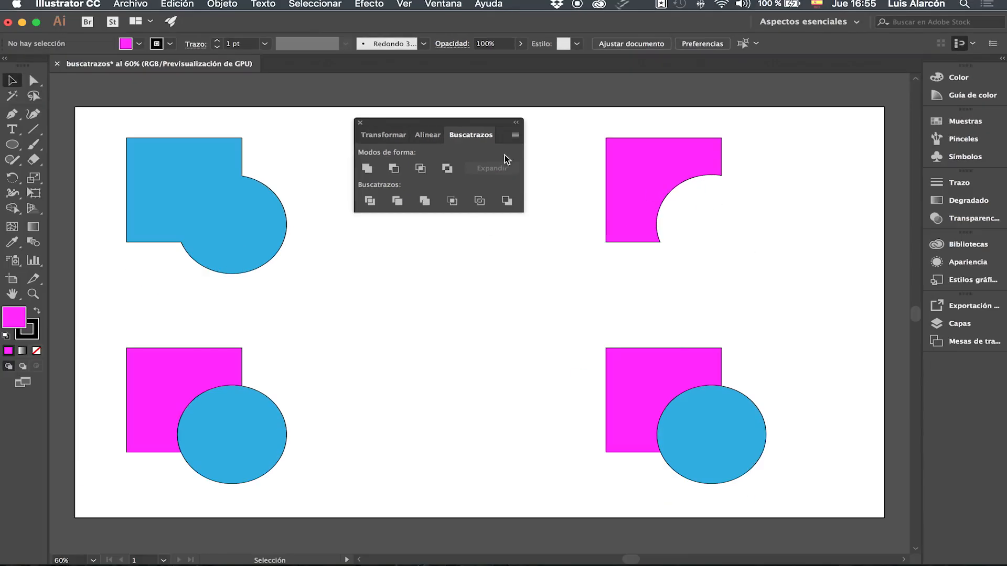
# Intersect the lower-left rectangle and ellipse with the Pathfinder so only their overlapping area is kept.
pyautogui.moveTo(453, 121); pyautogui.dragTo(466, 338)
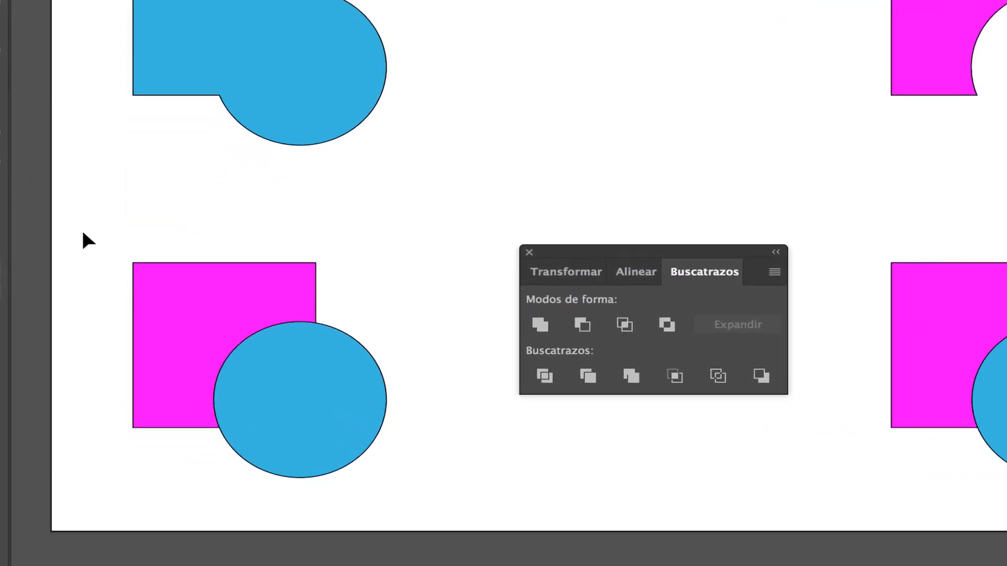
pyautogui.moveTo(83, 231); pyautogui.dragTo(413, 507)
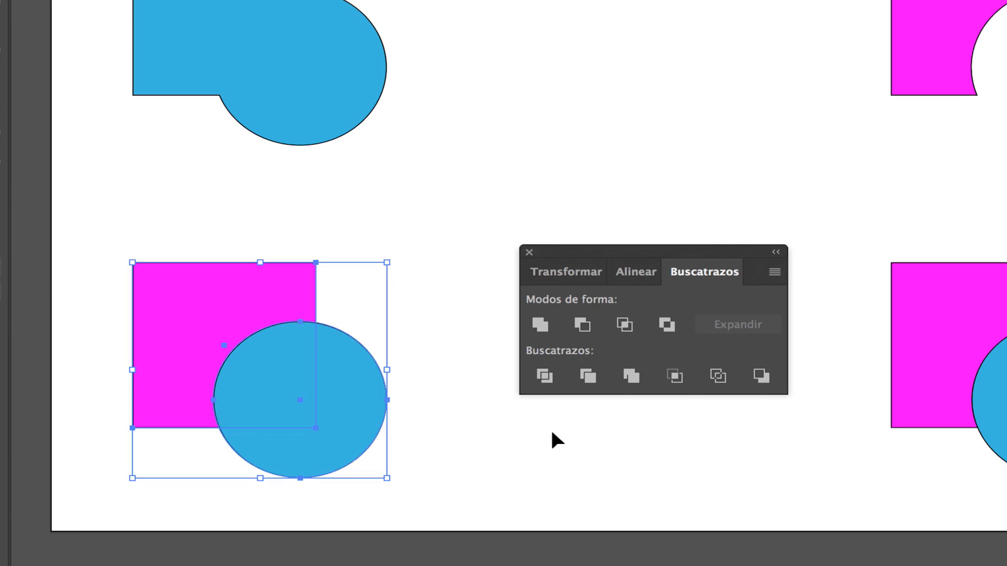
pyautogui.click(625, 326)
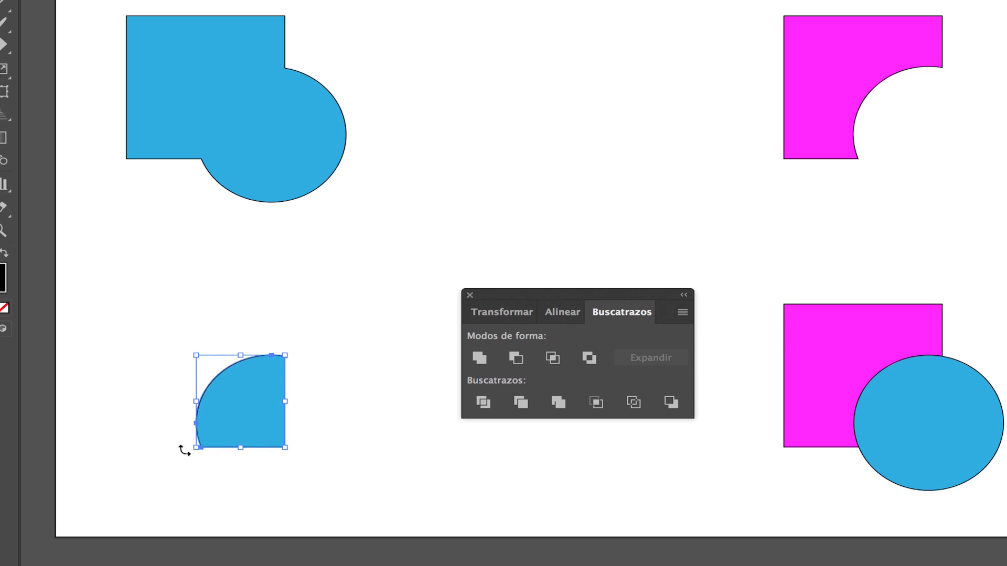
pyautogui.click(323, 408)
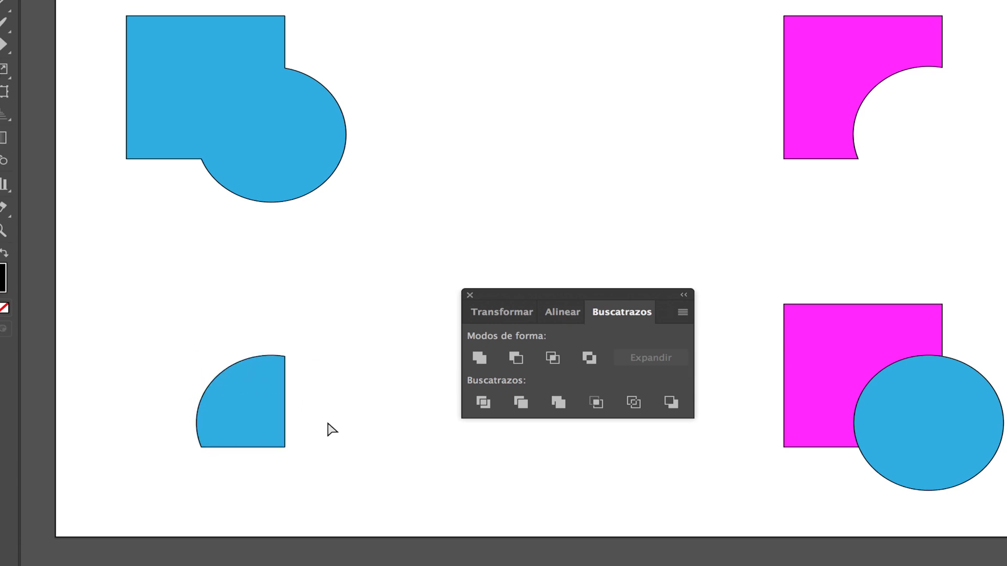
pyautogui.hotkey('ctrl', 'z')
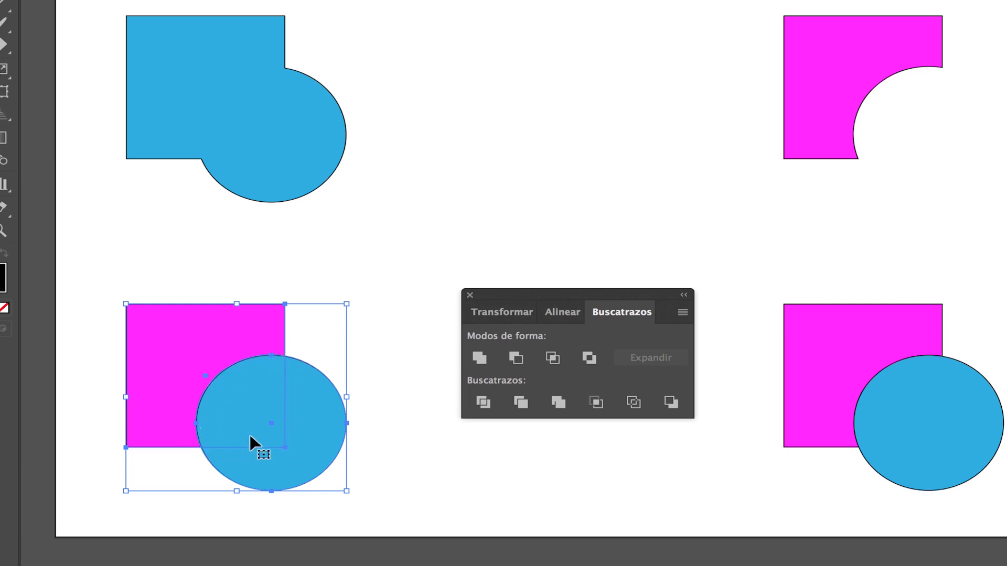
pyautogui.click(551, 358)
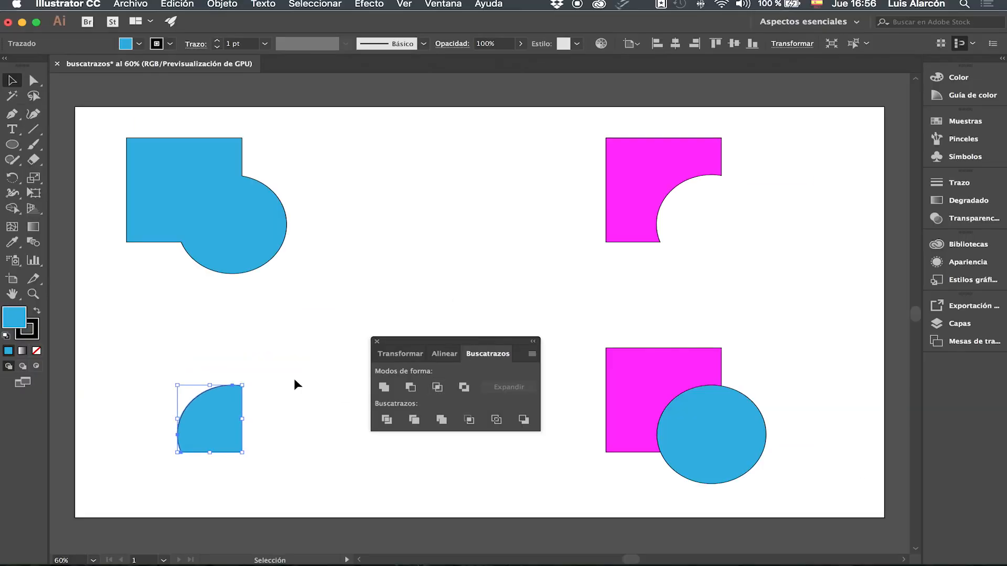
pyautogui.click(294, 380)
# Exclude the overlapping area of the lower-right rectangle and ellipse with the Pathfinder.
pyautogui.press('space')
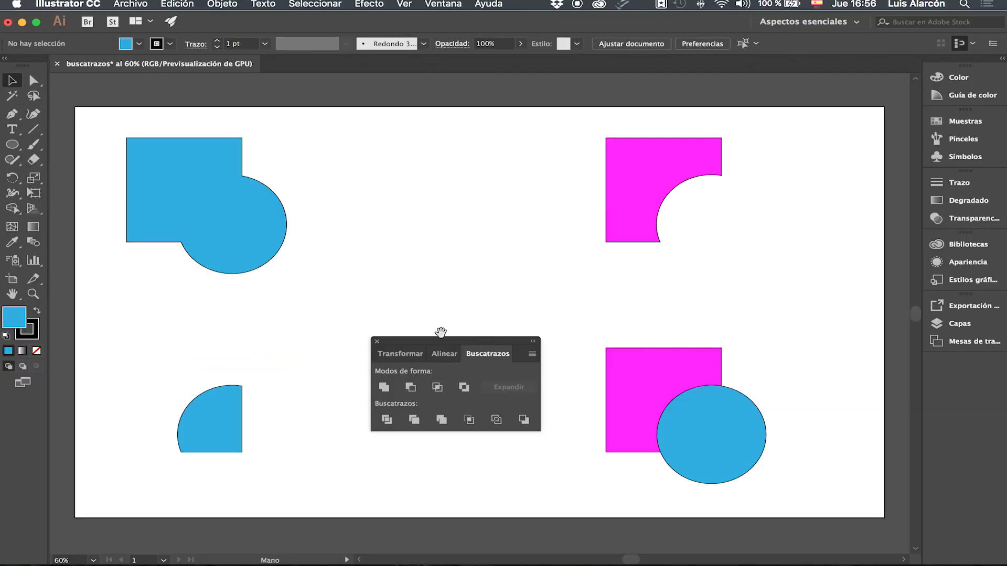
pyautogui.moveTo(442, 340); pyautogui.dragTo(457, 266)
pyautogui.moveTo(627, 288); pyautogui.dragTo(721, 273)
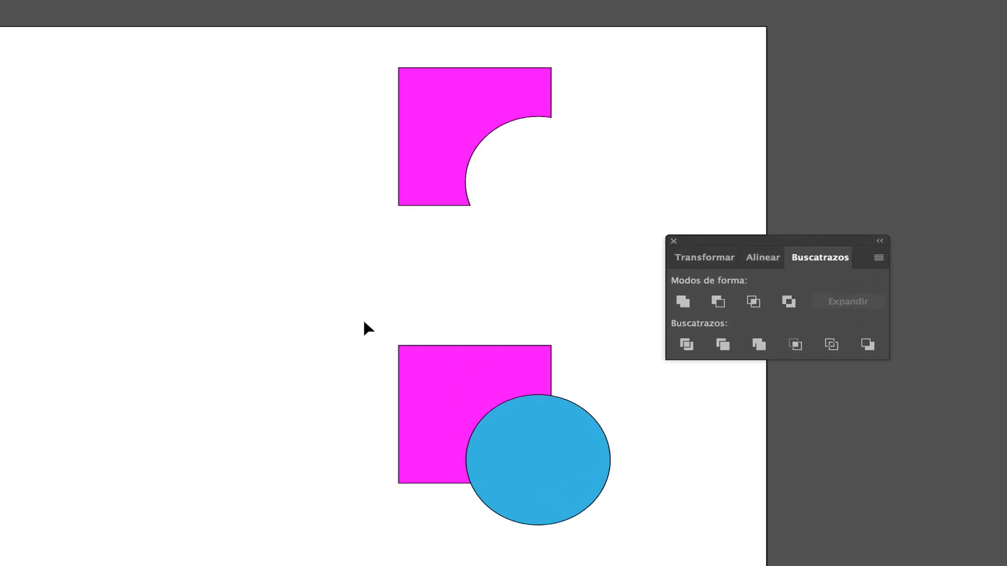
pyautogui.moveTo(386, 333); pyautogui.dragTo(638, 544)
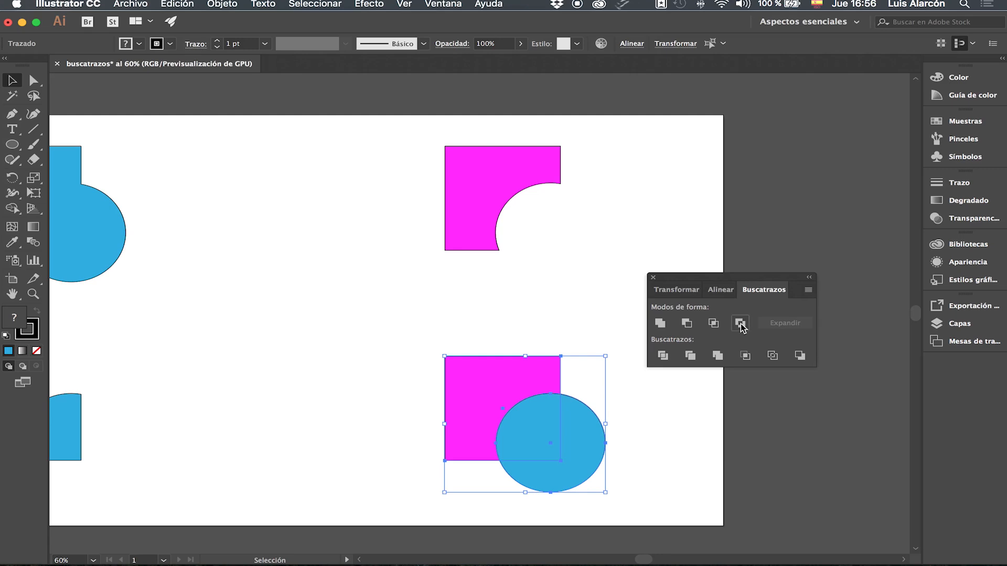
pyautogui.click(740, 324)
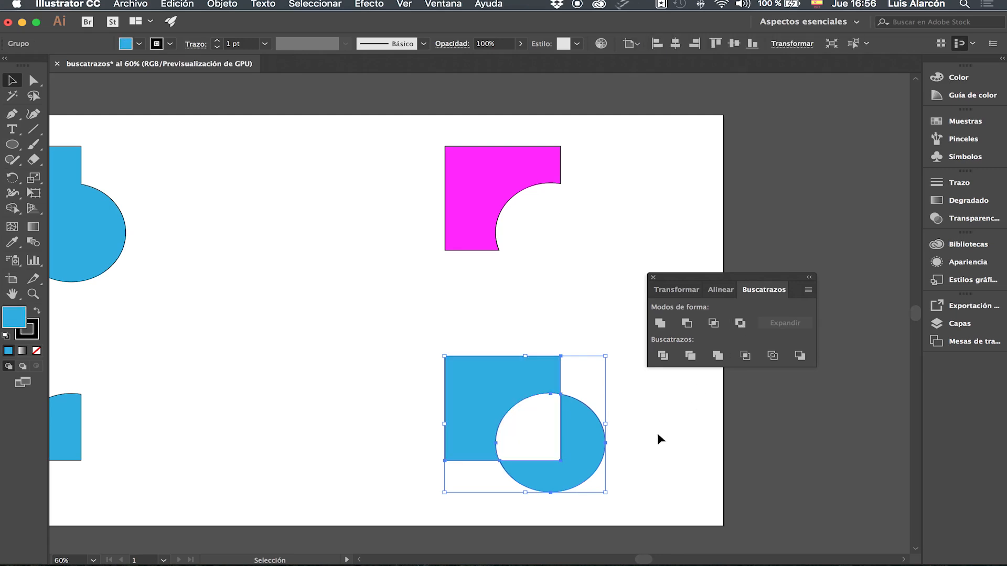
# Examine the removed overlap in the lower-right shape and compare it with the other shape mode results.
pyautogui.press('super+plus')
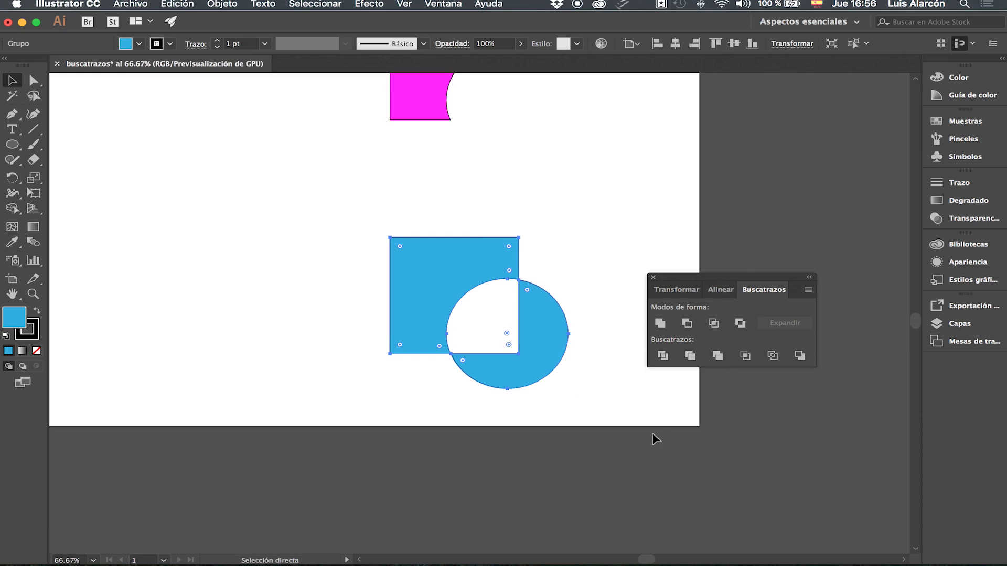
pyautogui.press('space')
pyautogui.moveTo(494, 189); pyautogui.dragTo(545, 221)
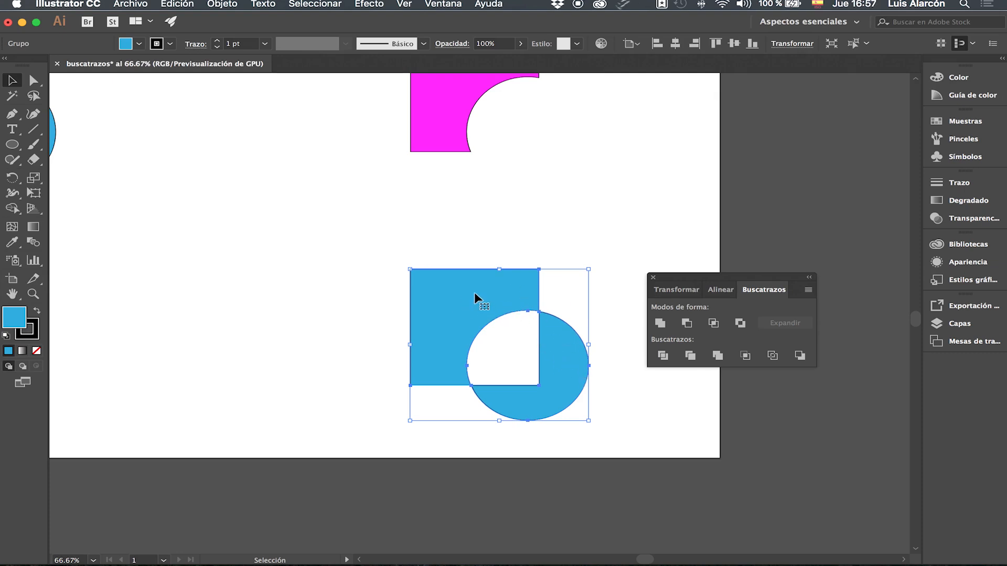
pyautogui.moveTo(384, 285); pyautogui.dragTo(461, 371)
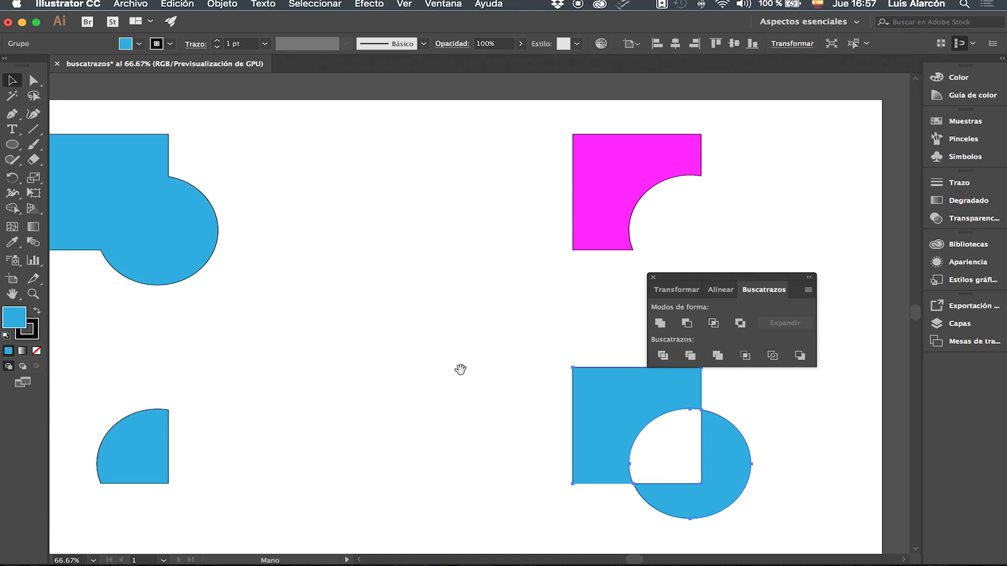
pyautogui.moveTo(518, 308); pyautogui.dragTo(299, 284)
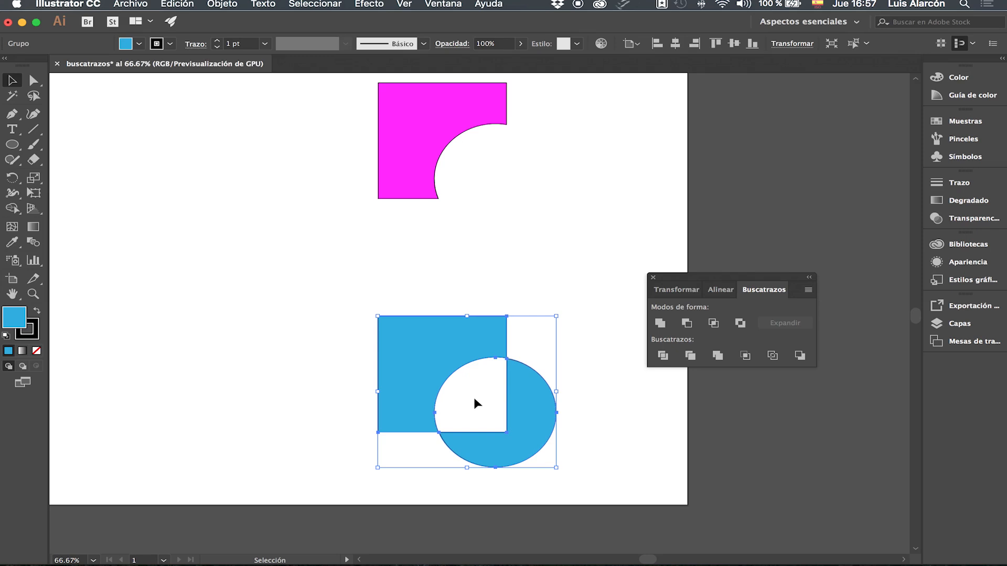
pyautogui.click(600, 339)
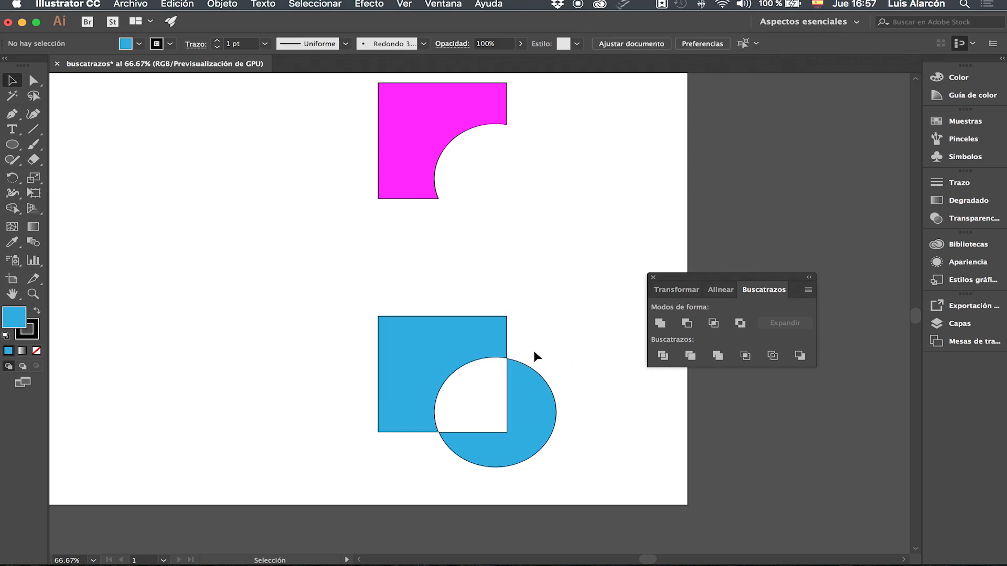
pyautogui.moveTo(441, 353); pyautogui.dragTo(681, 408)
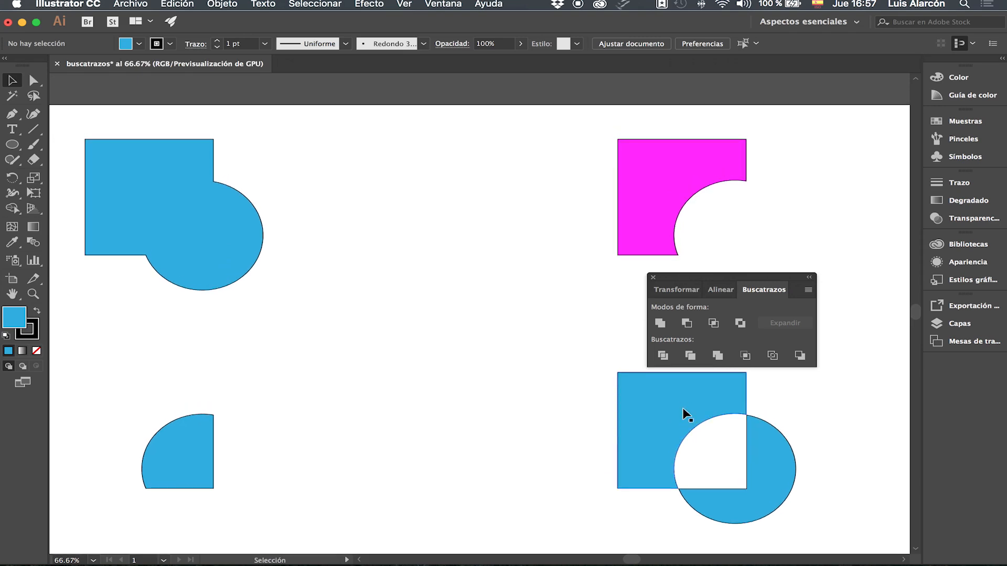
pyautogui.moveTo(740, 279); pyautogui.dragTo(786, 269)
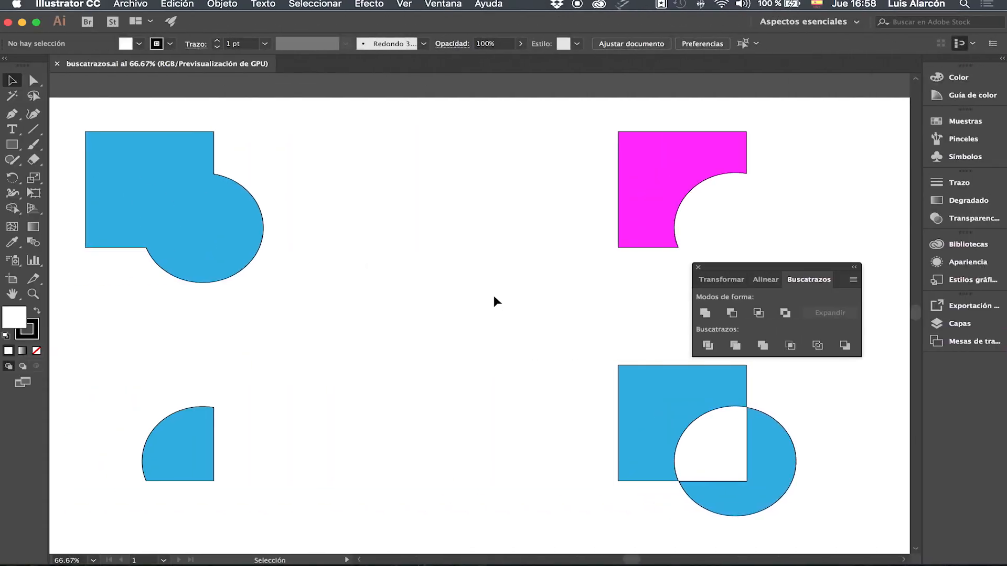
# Add a second artboard beside the first one and bring it into view.
pyautogui.press('a')
pyautogui.press('super+minus')
pyautogui.press('h')
pyautogui.moveTo(608, 298); pyautogui.dragTo(529, 297)
pyautogui.click(974, 342)
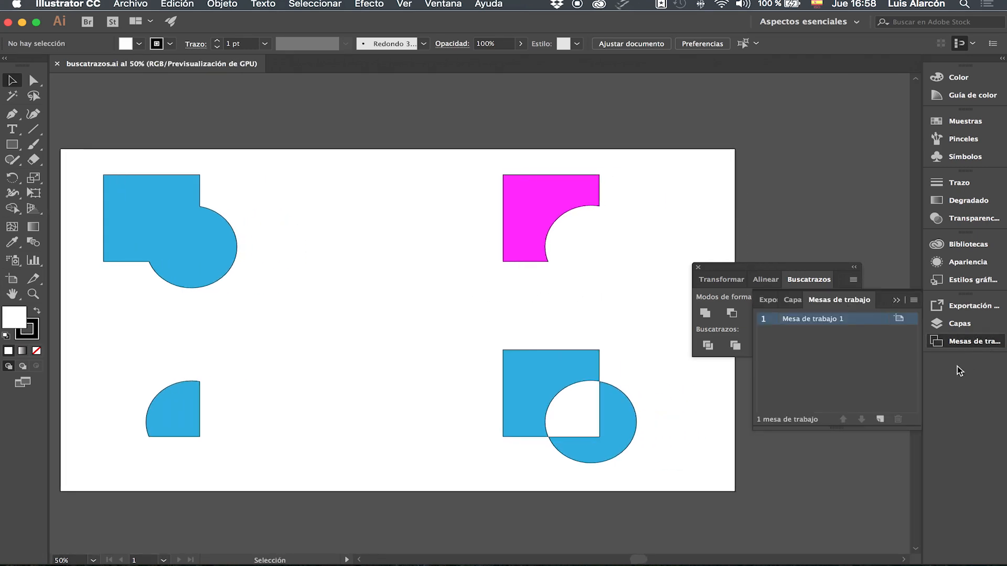
pyautogui.click(879, 419)
pyautogui.press('space')
pyautogui.moveTo(601, 252); pyautogui.dragTo(151, 251)
pyautogui.moveTo(700, 238); pyautogui.dragTo(519, 242)
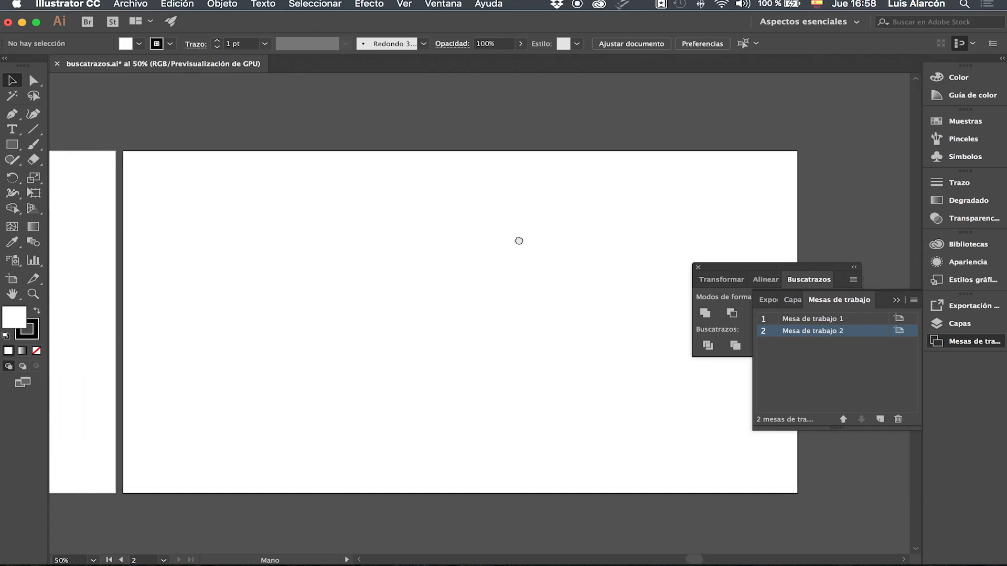
pyautogui.click(898, 299)
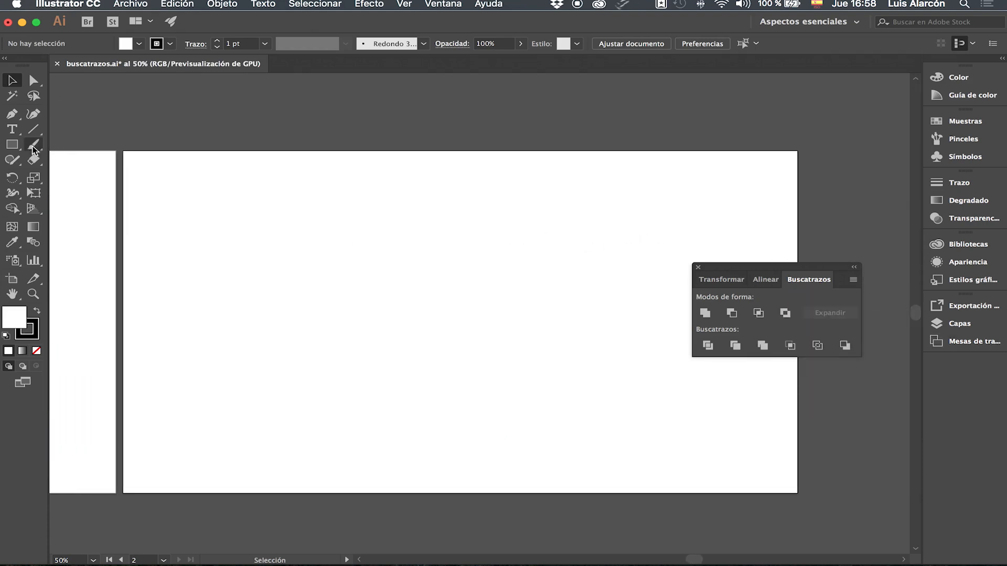
# Draw an ellipse in the upper-left area of the new artboard and fill it with green.
pyautogui.click(12, 144)
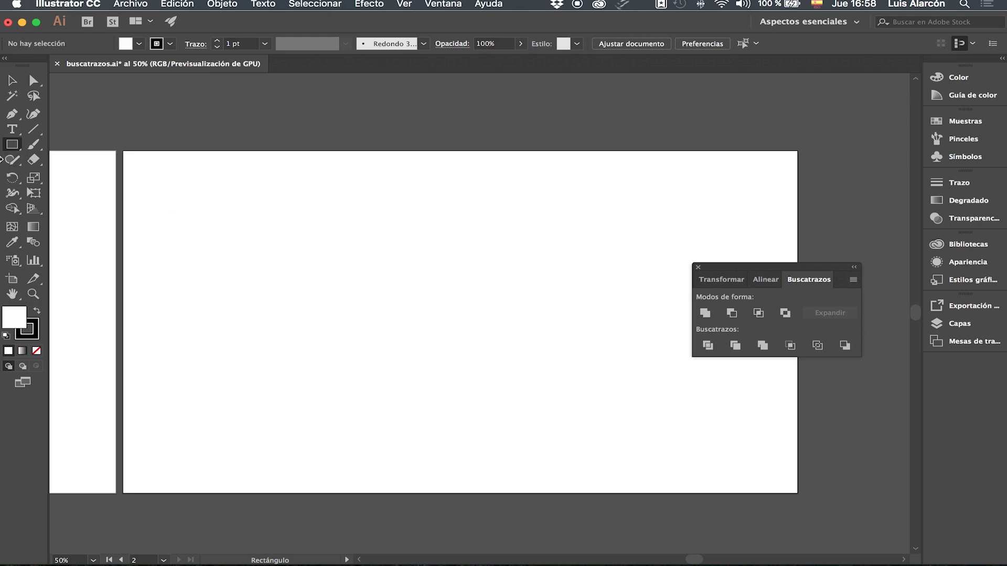
pyautogui.moveTo(12, 144); pyautogui.dragTo(61, 175)
pyautogui.moveTo(150, 179)
pyautogui.mouseDown()
pyautogui.moveTo(244, 250)
pyautogui.moveTo(251, 270)
pyautogui.mouseUp()
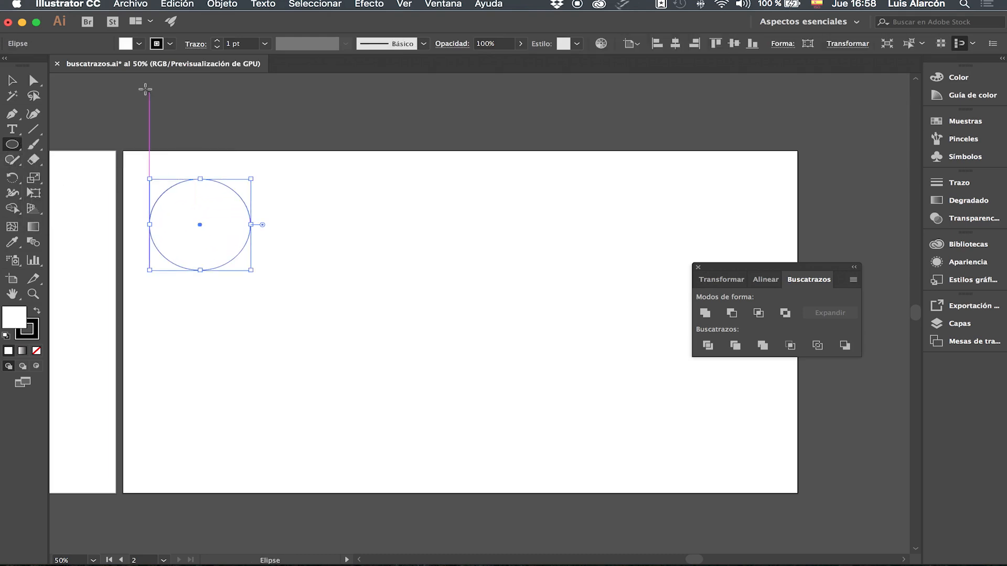
pyautogui.click(139, 45)
pyautogui.click(95, 74)
pyautogui.click(48, 75)
pyautogui.click(247, 28)
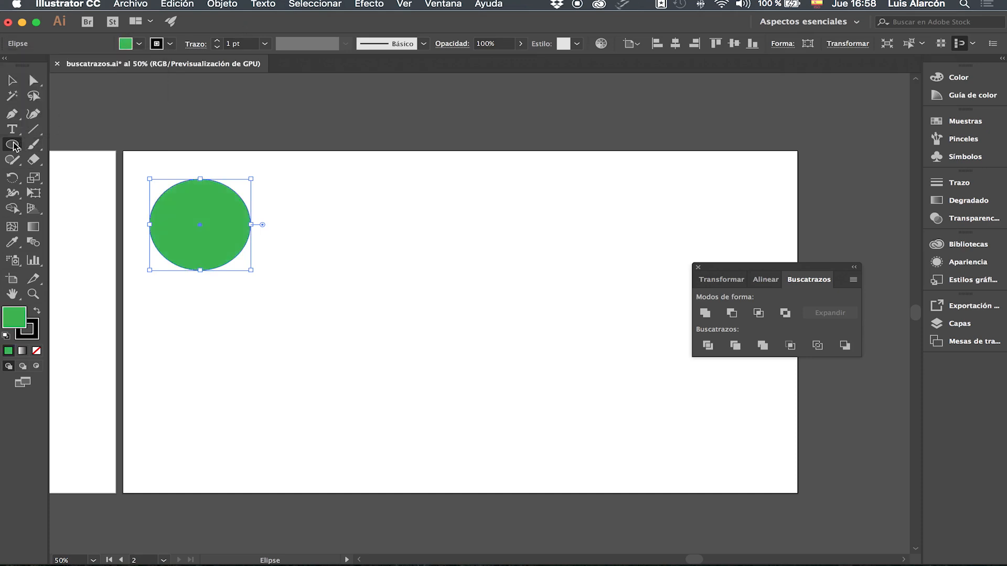
# Draw a five-pointed star, fill it with purple and place it overlapping the lower-right part of the green ellipse.
pyautogui.click(14, 144)
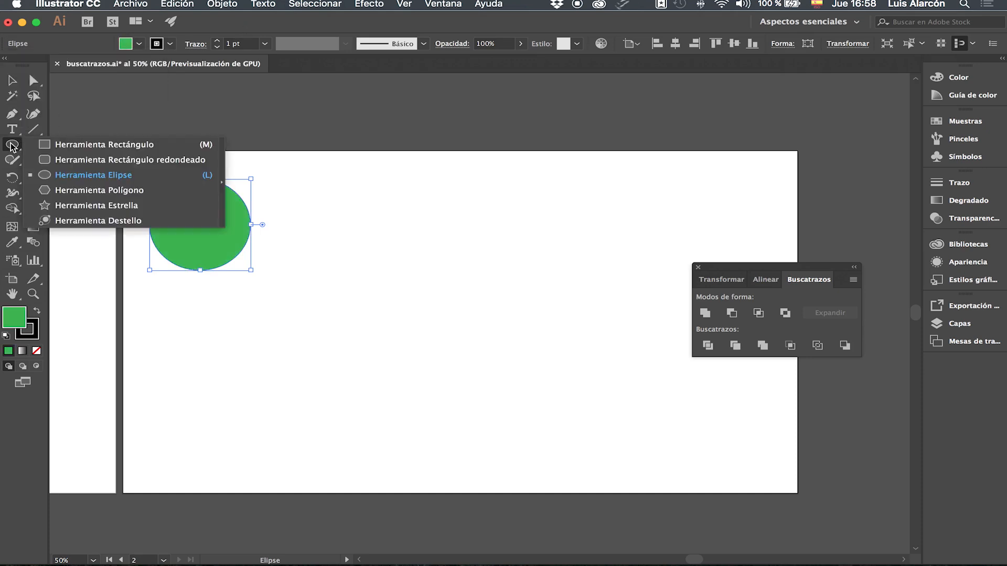
pyautogui.click(97, 208)
pyautogui.moveTo(267, 277); pyautogui.dragTo(226, 246)
pyautogui.click(138, 44)
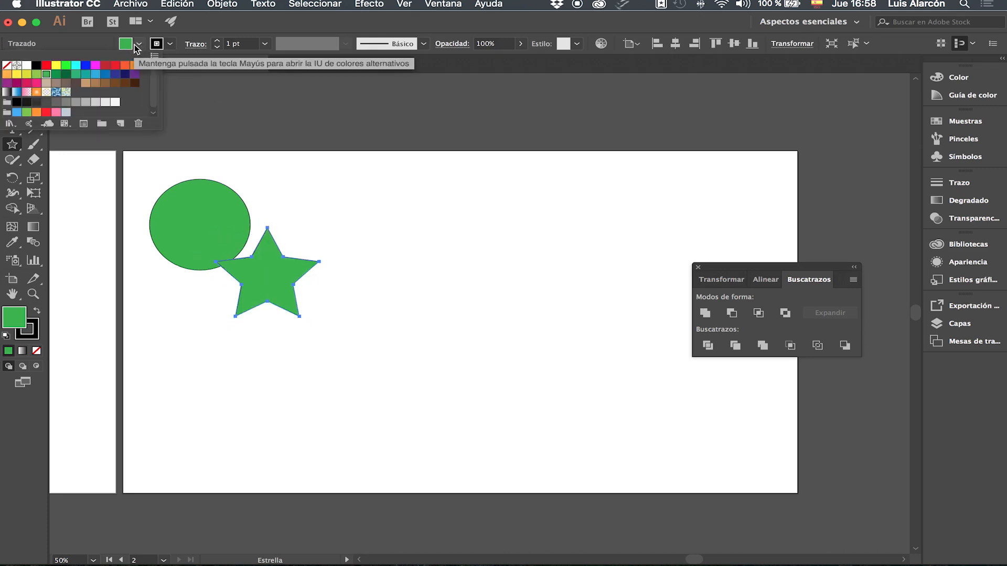
pyautogui.click(135, 74)
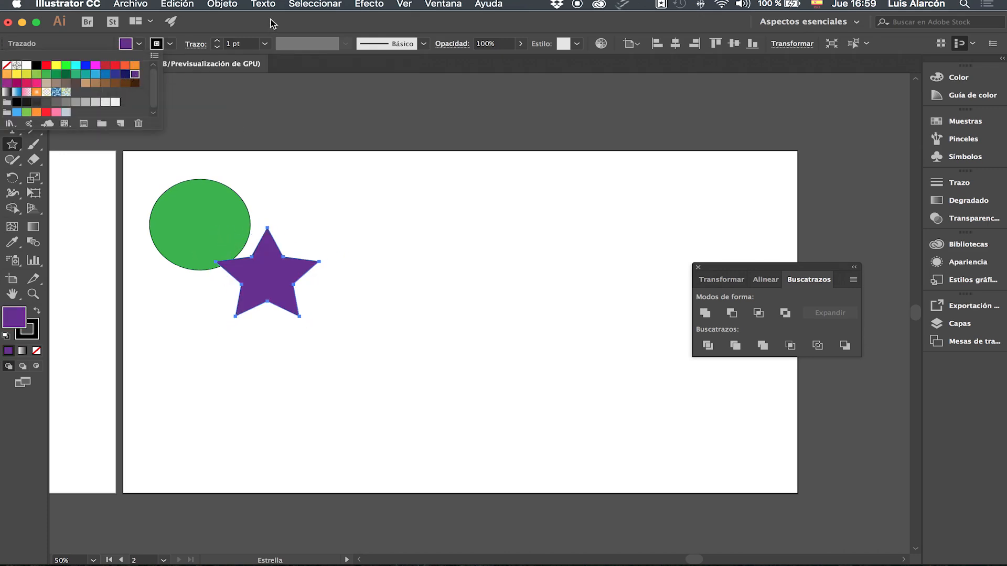
pyautogui.press('v')
pyautogui.moveTo(260, 283); pyautogui.dragTo(239, 258)
# Duplicate the ellipse and star pair twice to the right to form a row of three pairs.
pyautogui.press('a')
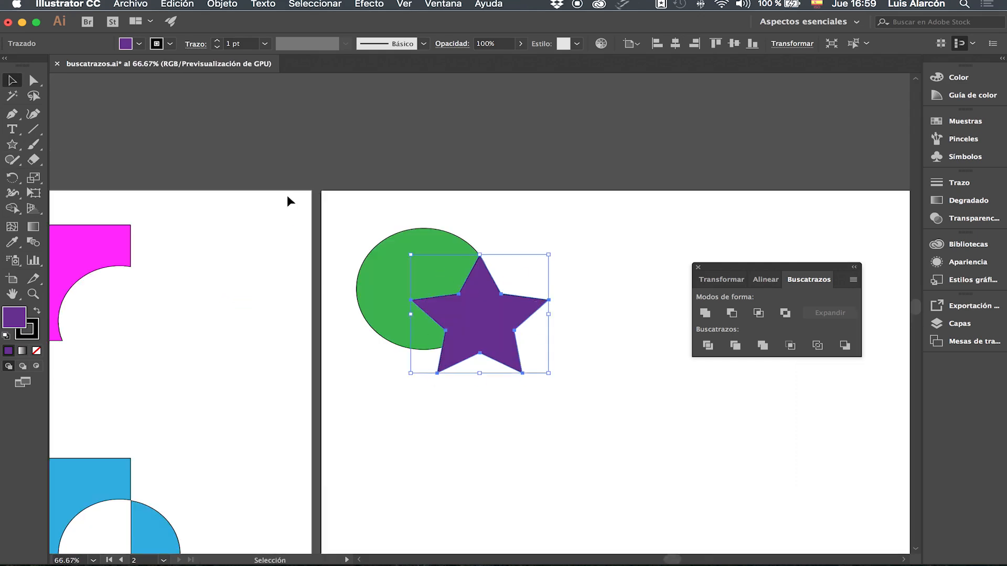
pyautogui.moveTo(604, 198); pyautogui.dragTo(303, 155)
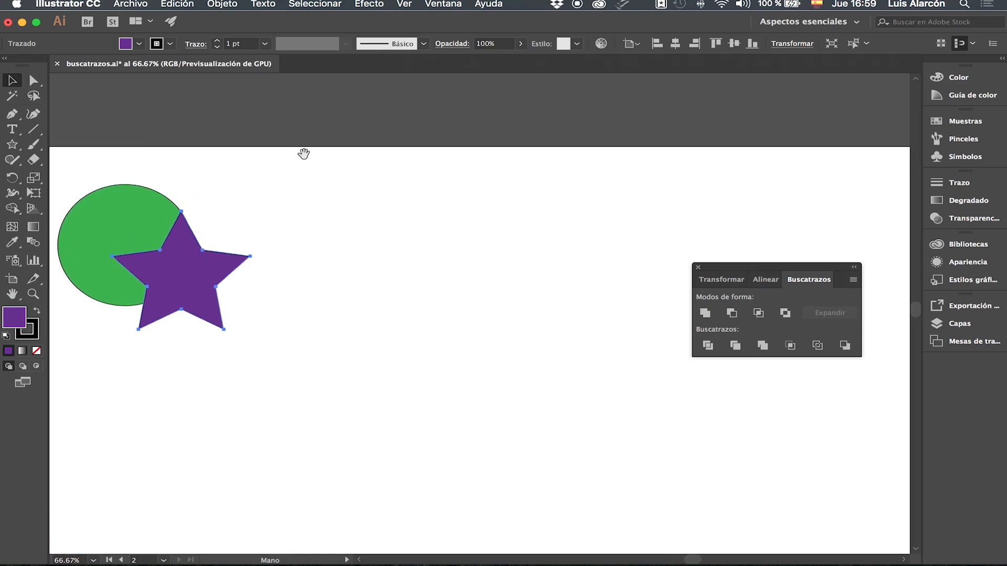
pyautogui.press('space')
pyautogui.moveTo(382, 205); pyautogui.dragTo(381, 179)
pyautogui.press('space')
pyautogui.moveTo(434, 218); pyautogui.dragTo(430, 219)
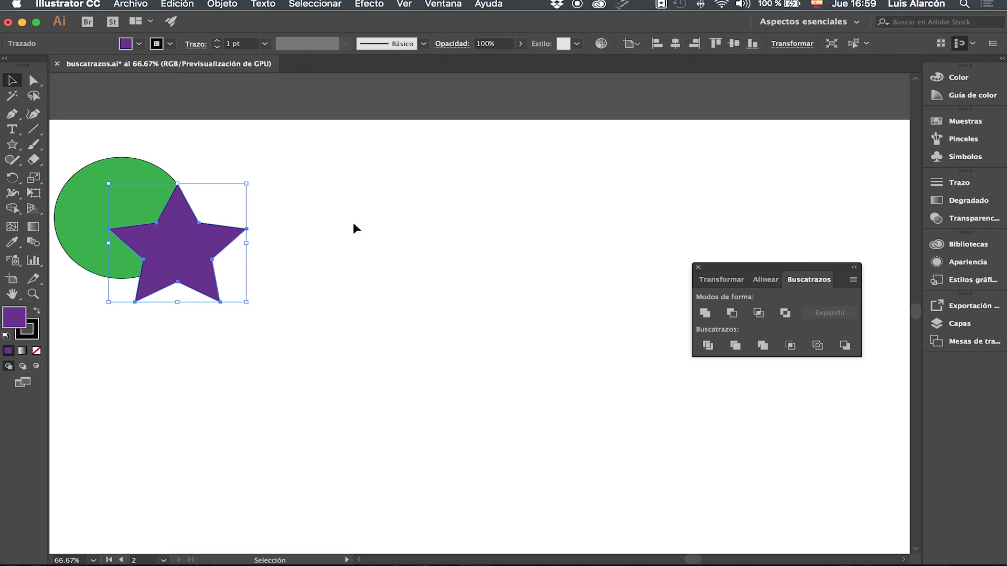
pyautogui.moveTo(62, 333); pyautogui.dragTo(493, 233)
pyautogui.press('super+minus')
pyautogui.scroll(-3, 478, 209)
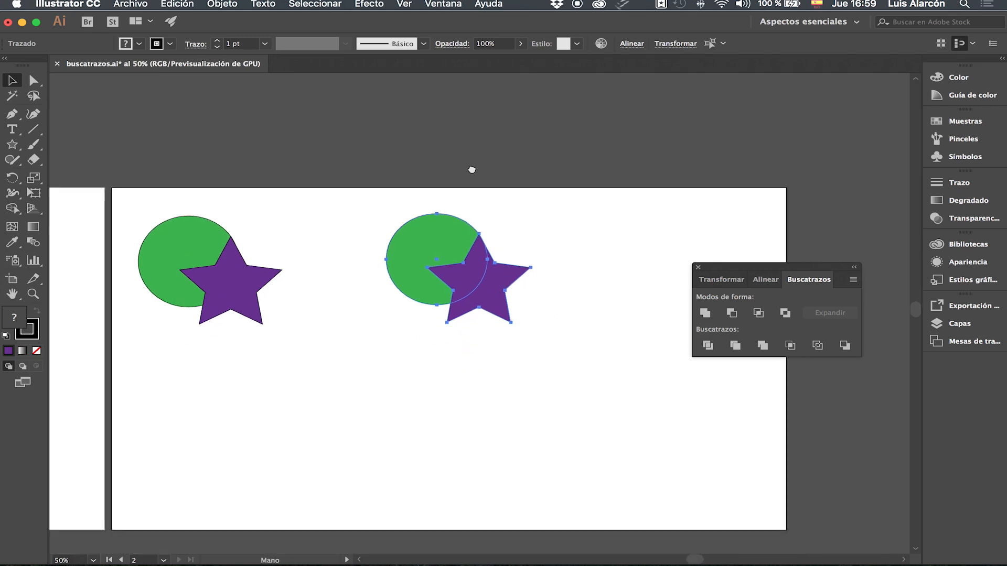
pyautogui.moveTo(465, 265); pyautogui.dragTo(682, 260)
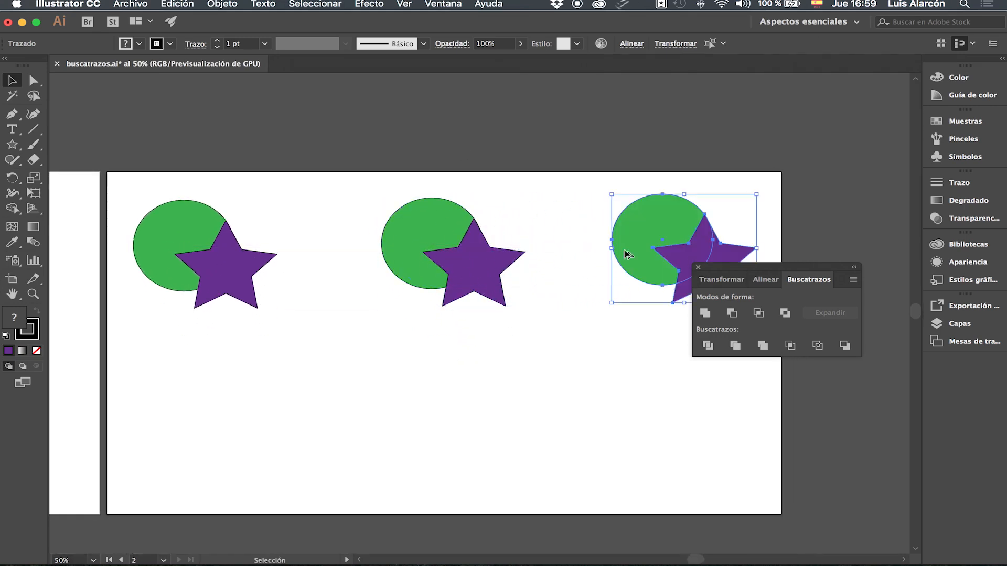
# Duplicate the row of three ellipse and star pairs directly below to form a second row.
pyautogui.moveTo(111, 168); pyautogui.dragTo(854, 384)
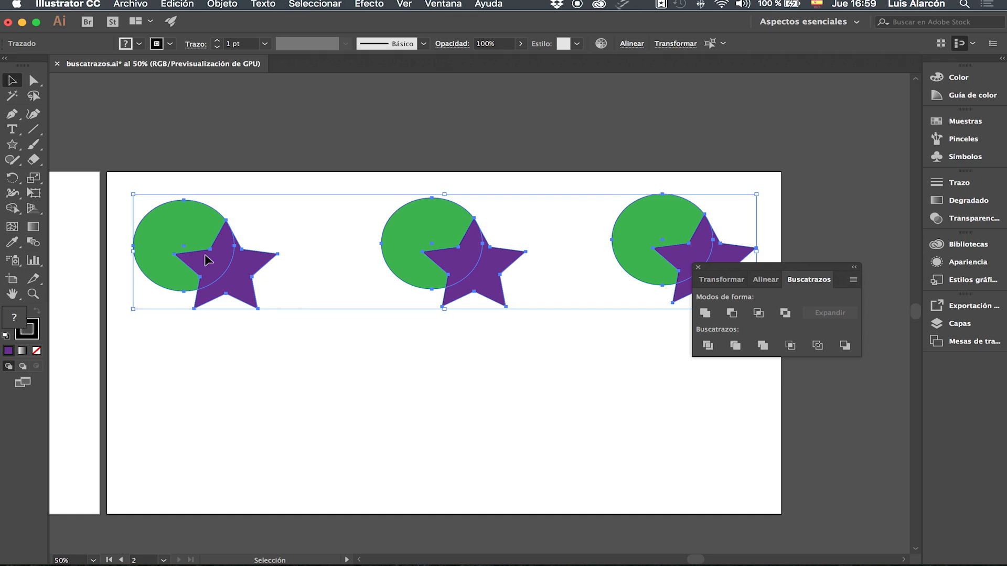
pyautogui.moveTo(208, 260); pyautogui.dragTo(214, 423)
pyautogui.press('super+minus')
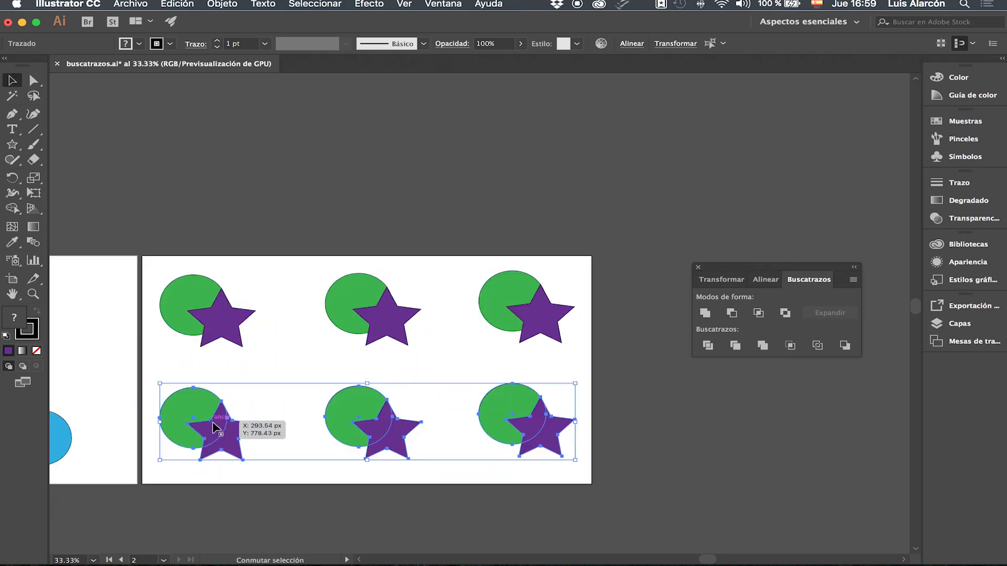
# Divide the upper-left ellipse and star along their overlapping outlines with the Pathfinder.
pyautogui.press('a')
pyautogui.press('super+1')
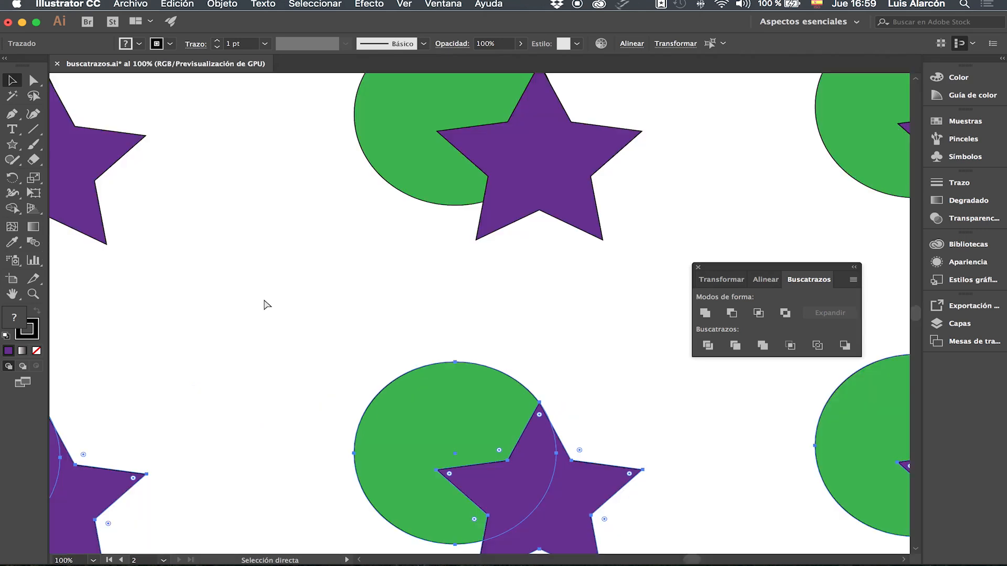
pyautogui.press('super+minus')
pyautogui.moveTo(511, 189); pyautogui.dragTo(575, 313)
pyautogui.moveTo(328, 131); pyautogui.dragTo(375, 160)
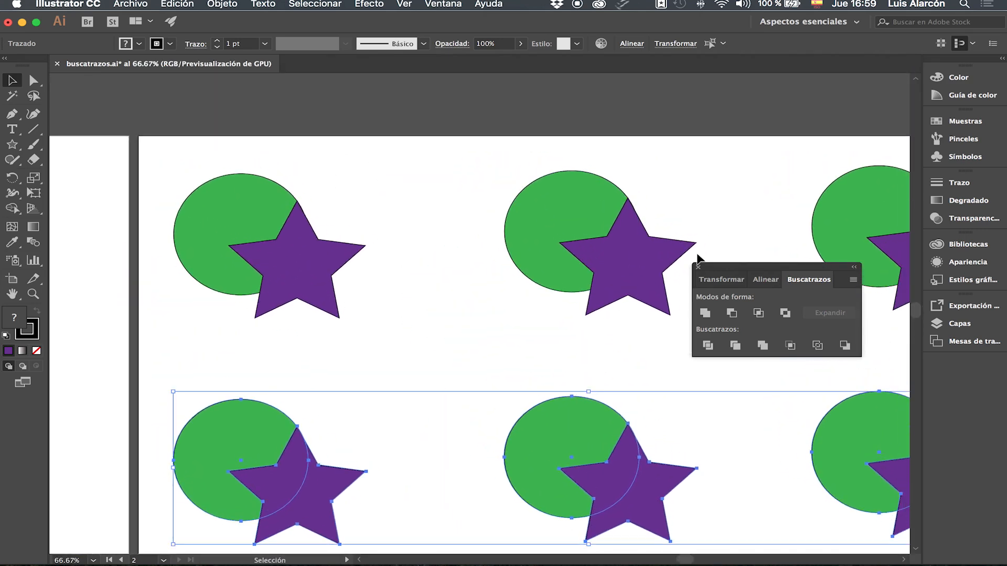
pyautogui.moveTo(735, 267); pyautogui.dragTo(507, 169)
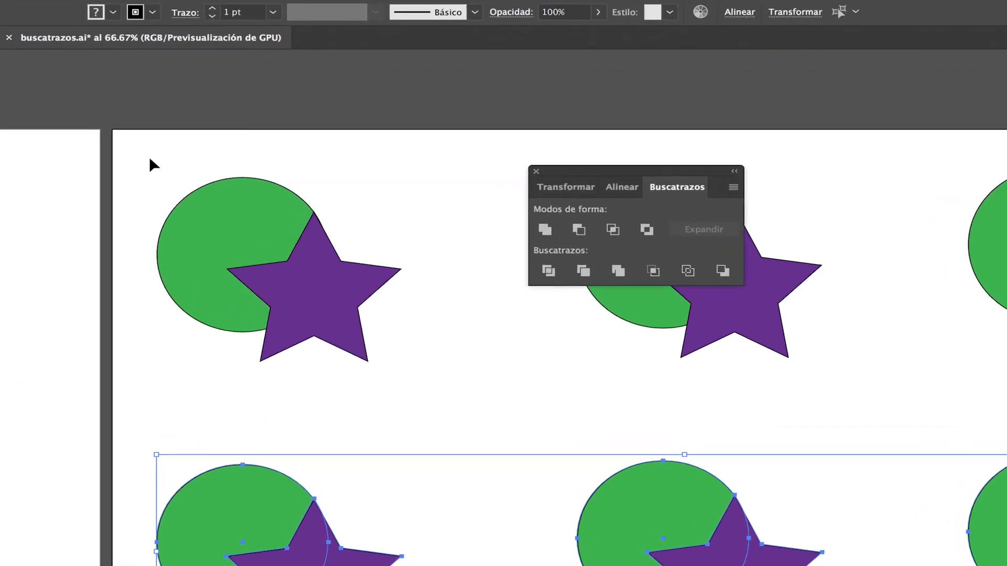
pyautogui.moveTo(150, 160); pyautogui.dragTo(420, 391)
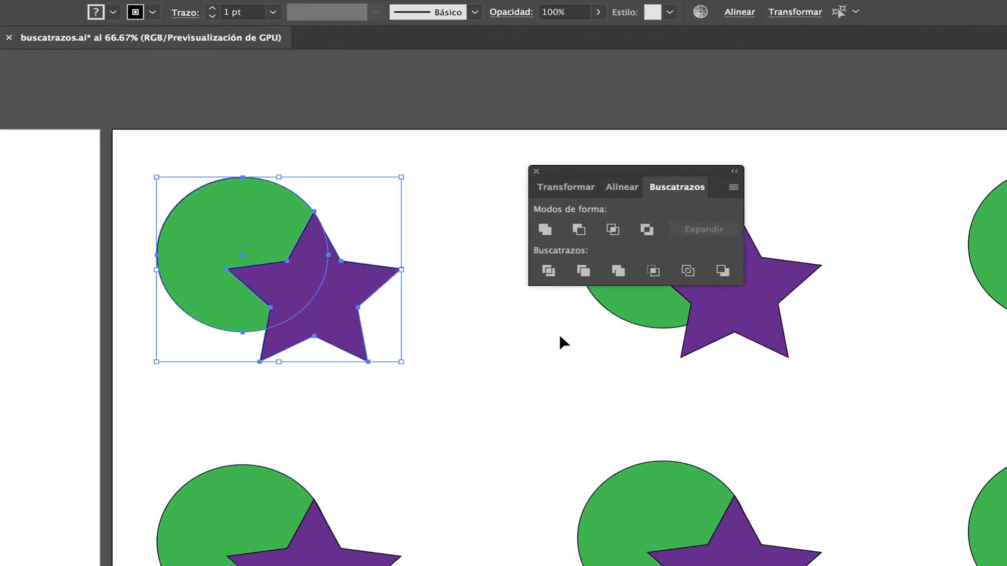
pyautogui.click(549, 272)
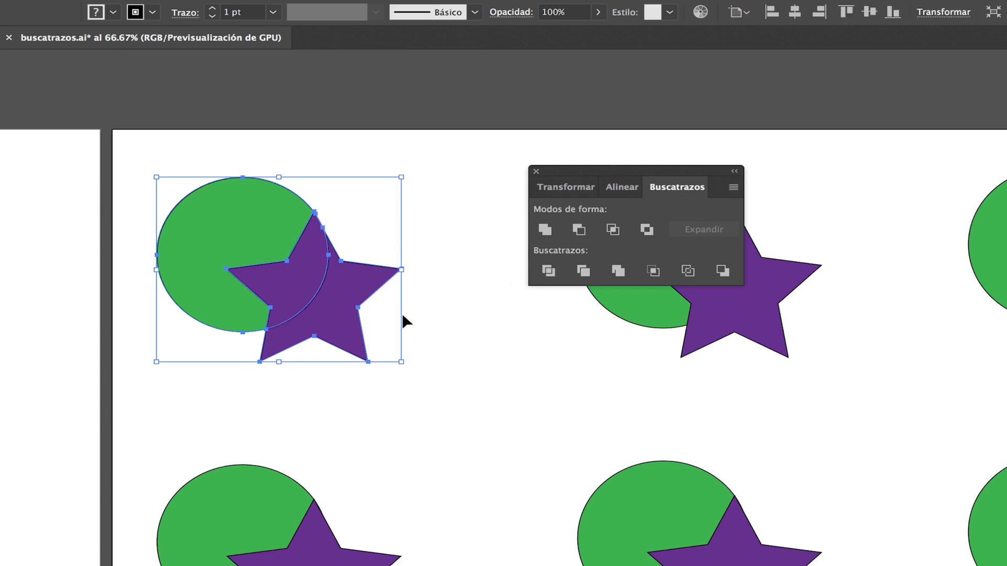
pyautogui.click(467, 301)
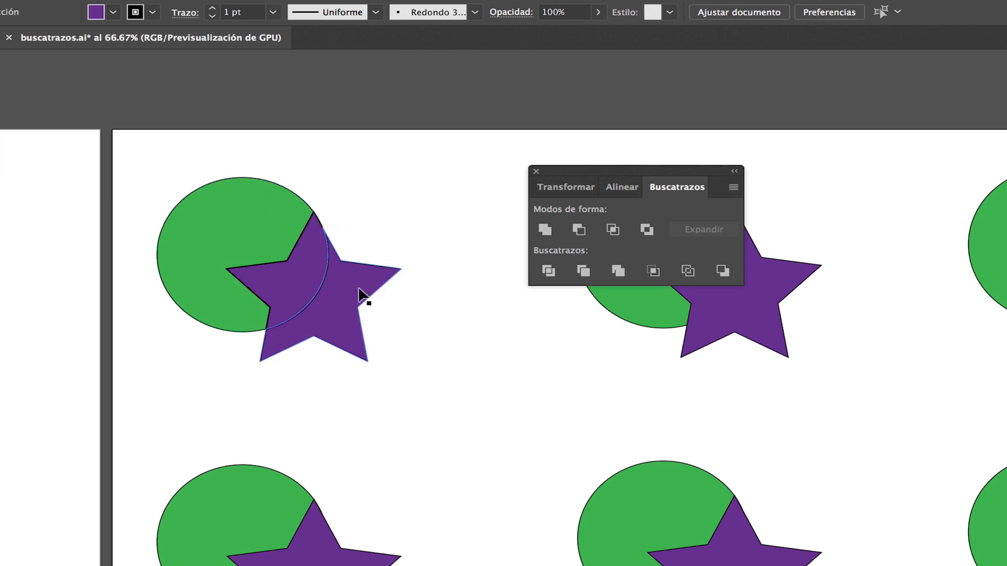
pyautogui.moveTo(292, 249)
pyautogui.mouseDown()
pyautogui.moveTo(285, 239)
pyautogui.moveTo(296, 250)
pyautogui.mouseUp()
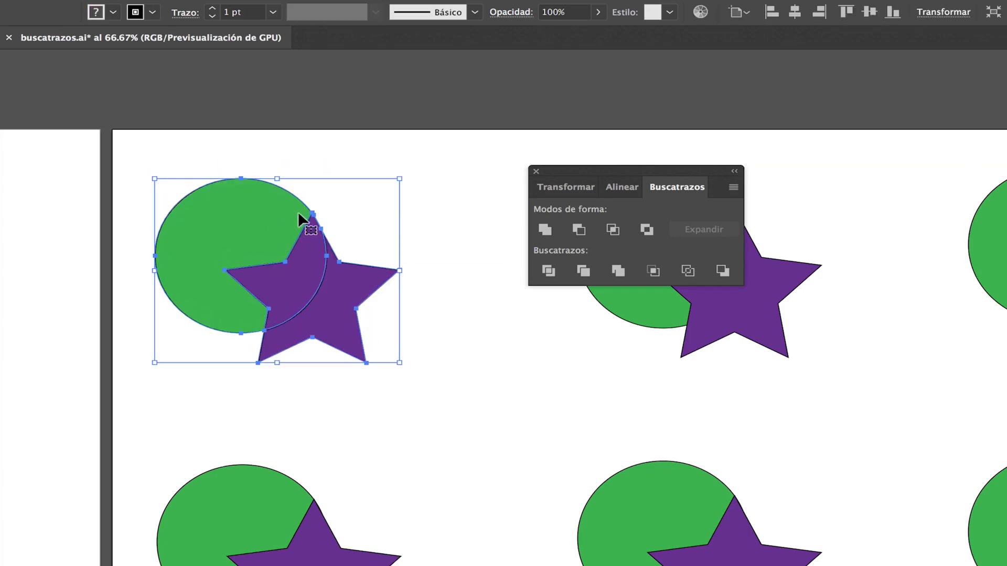
pyautogui.moveTo(590, 168); pyautogui.dragTo(463, 69)
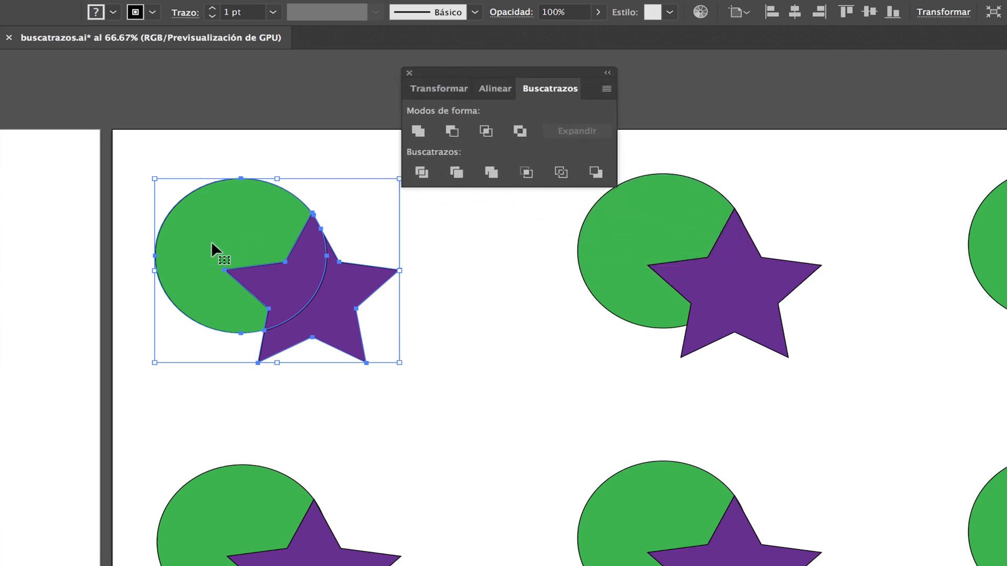
# Ungroup the divided upper-left ellipse and star and move the green piece and the outer star piece away from the overlap.
pyautogui.rightClick(307, 242)
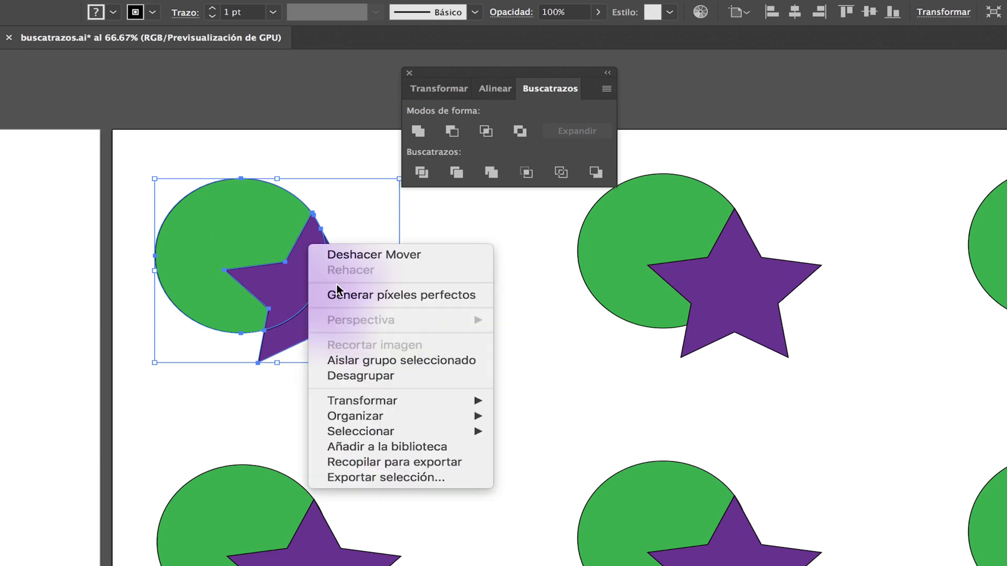
pyautogui.click(399, 378)
pyautogui.click(460, 306)
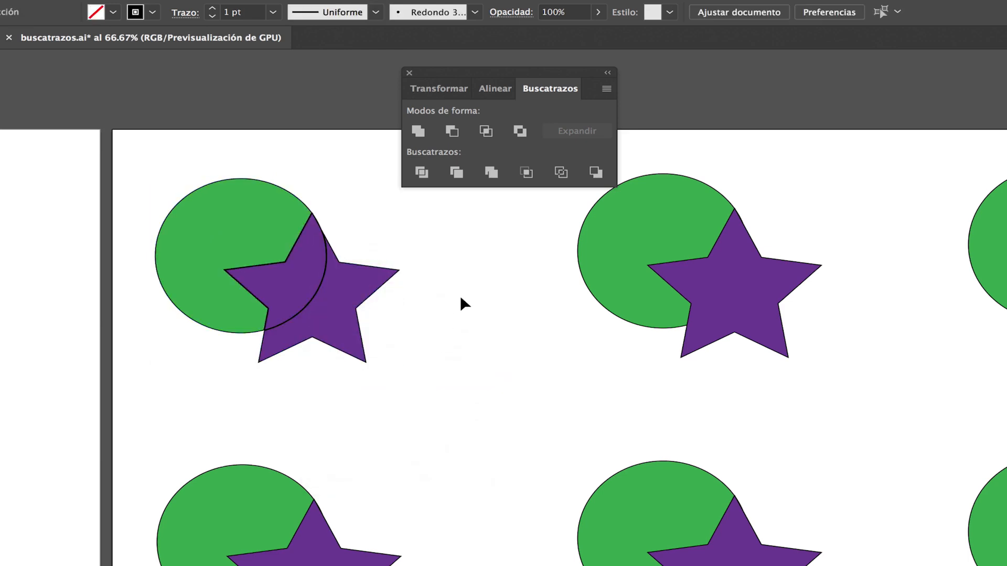
pyautogui.moveTo(241, 220); pyautogui.dragTo(225, 221)
pyautogui.moveTo(353, 297); pyautogui.dragTo(370, 304)
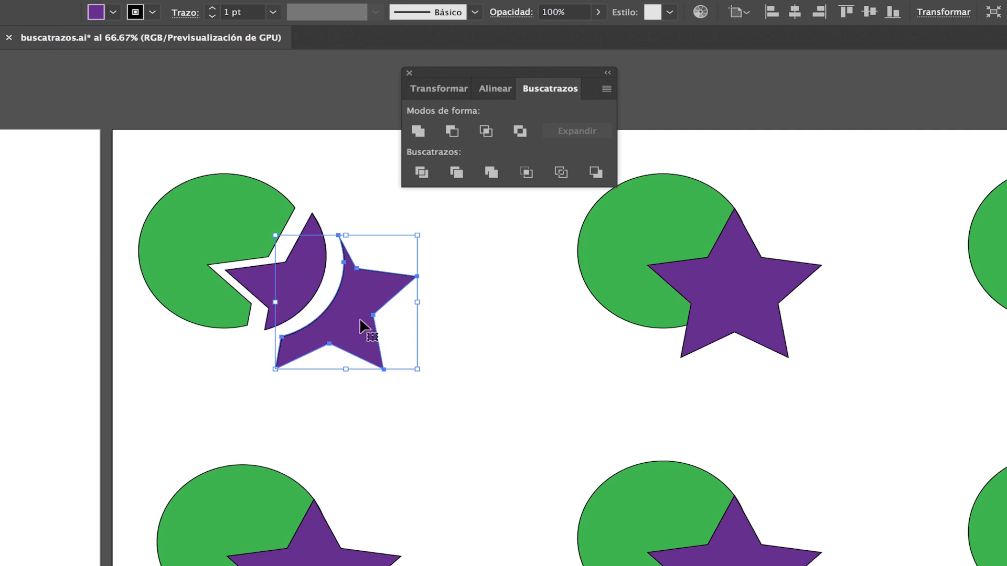
pyautogui.moveTo(349, 308); pyautogui.dragTo(343, 308)
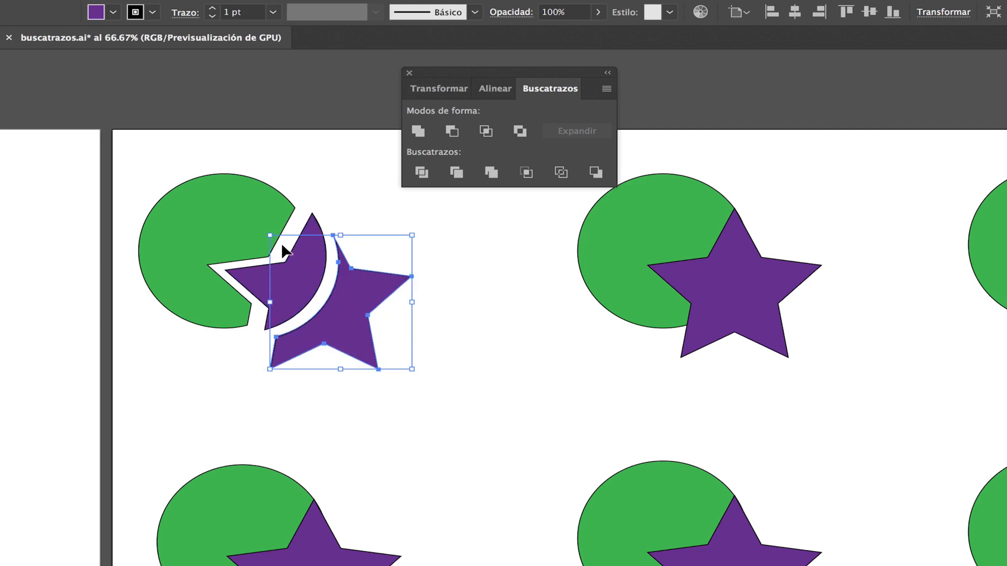
pyautogui.click(342, 197)
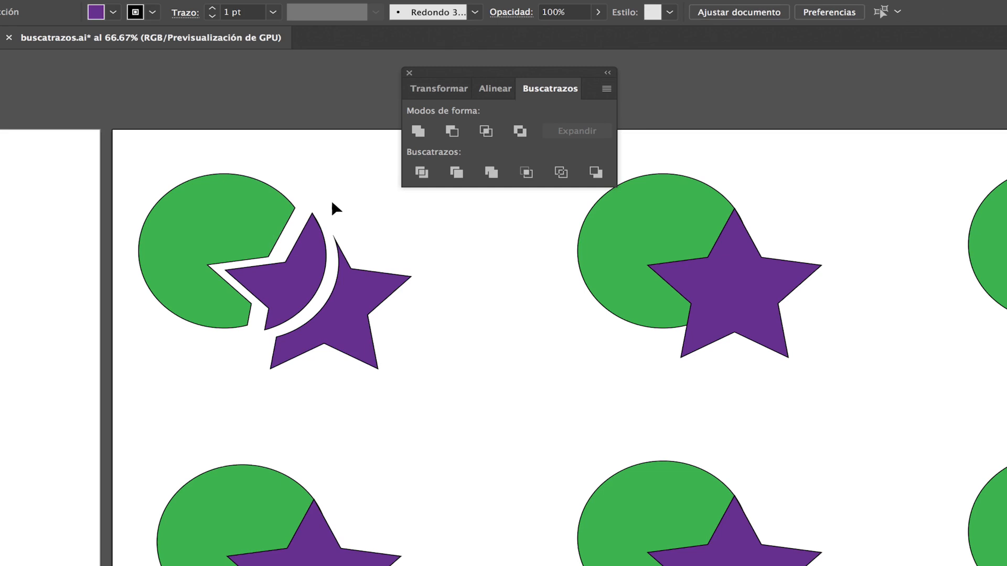
pyautogui.click(202, 210)
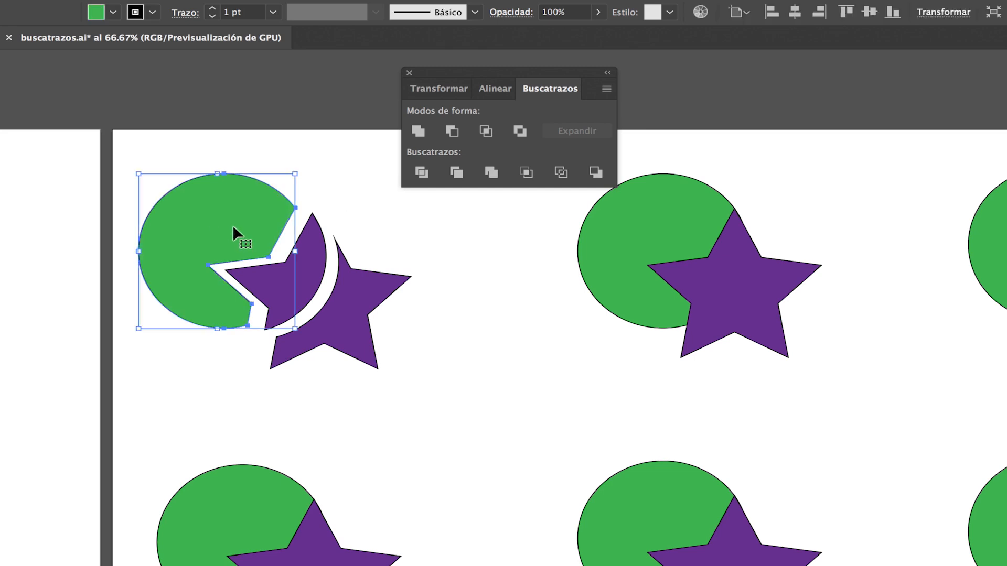
pyautogui.click(311, 264)
pyautogui.moveTo(354, 309)
pyautogui.mouseDown()
pyautogui.moveTo(364, 315)
pyautogui.moveTo(350, 300)
pyautogui.mouseUp()
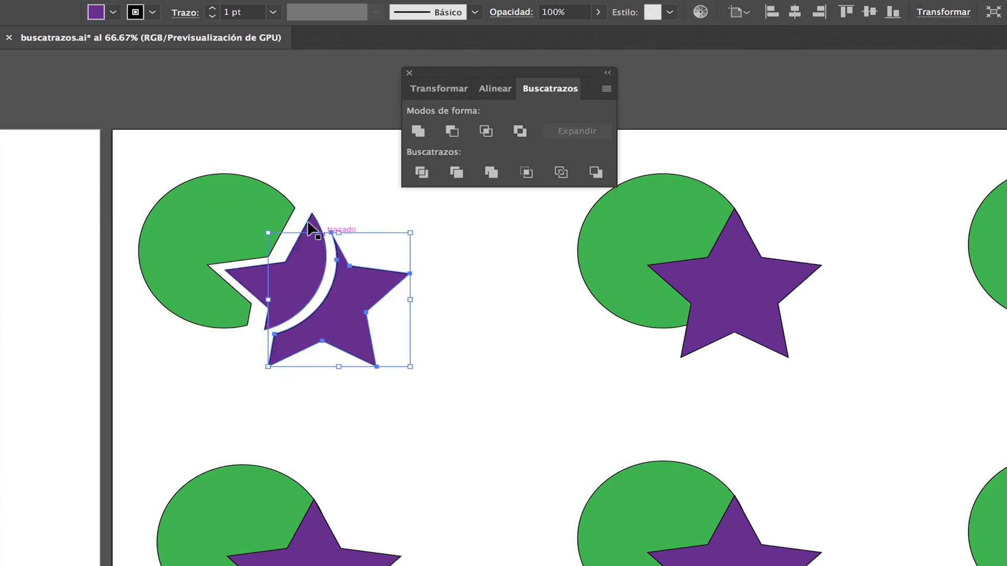
pyautogui.click(315, 181)
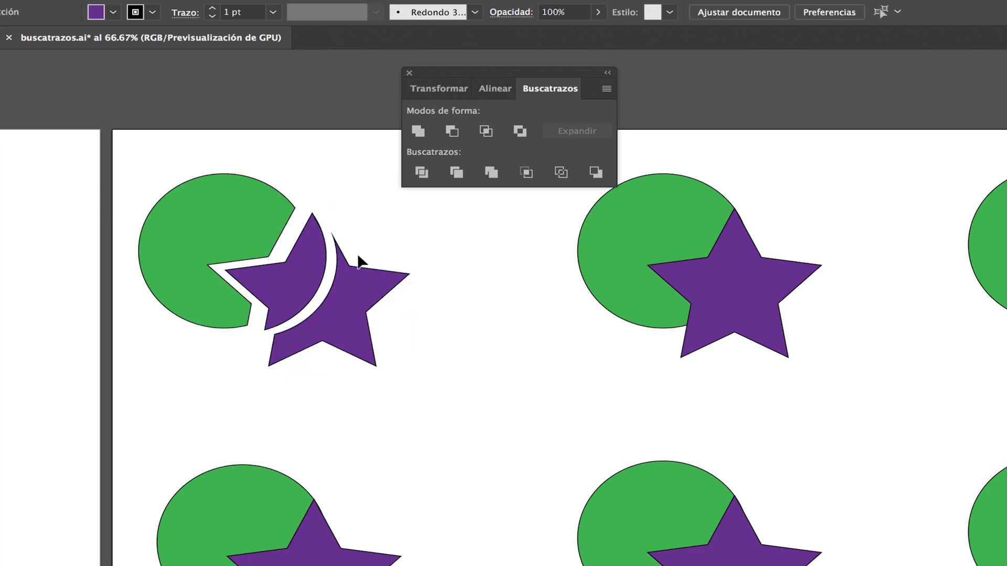
# Duplicate the purple star in the middle and right pairs of the upper row, placing each copy lower-left over its ellipse and original star.
pyautogui.press('space')
pyautogui.moveTo(553, 276); pyautogui.dragTo(303, 324)
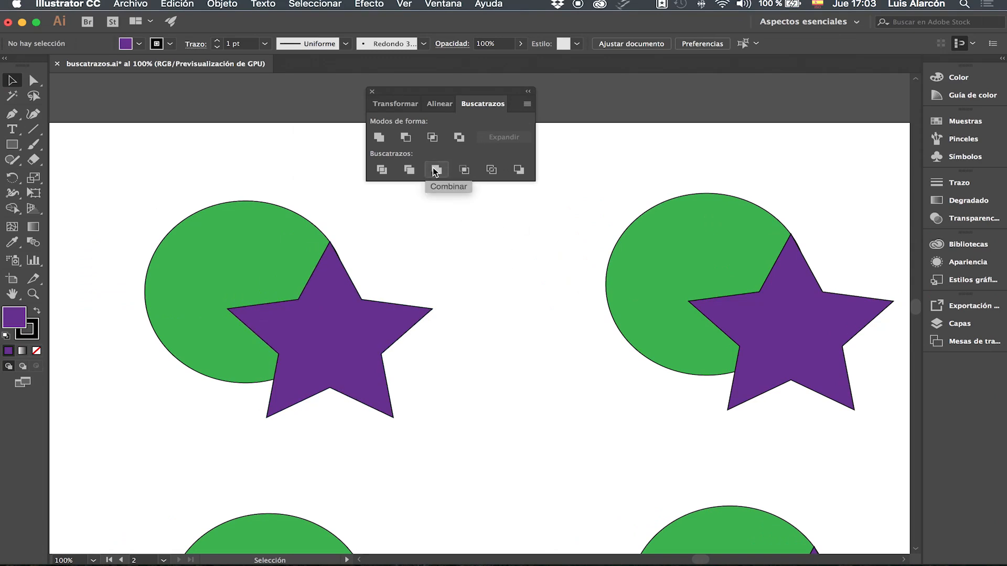
pyautogui.click(339, 327)
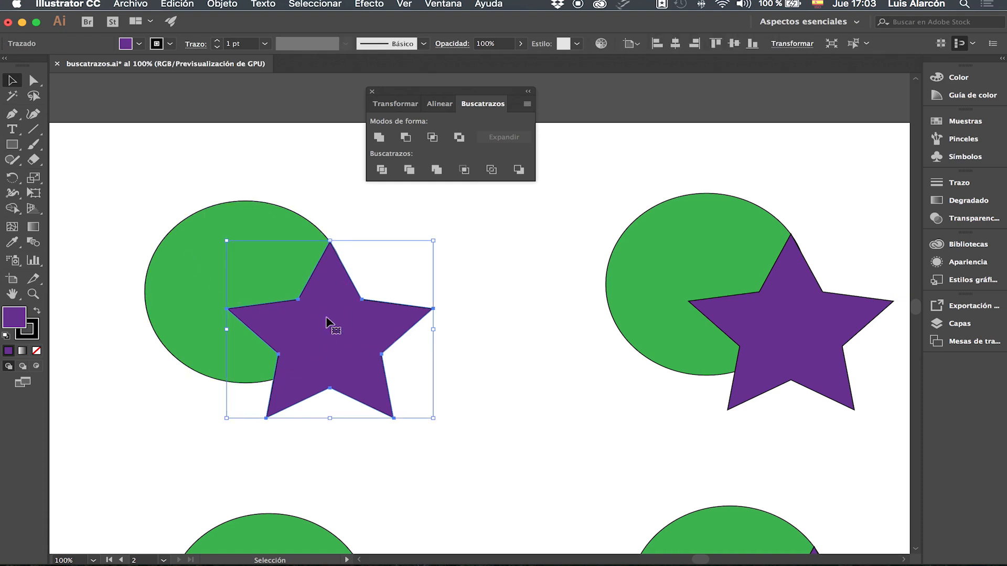
pyautogui.moveTo(325, 322); pyautogui.dragTo(245, 338)
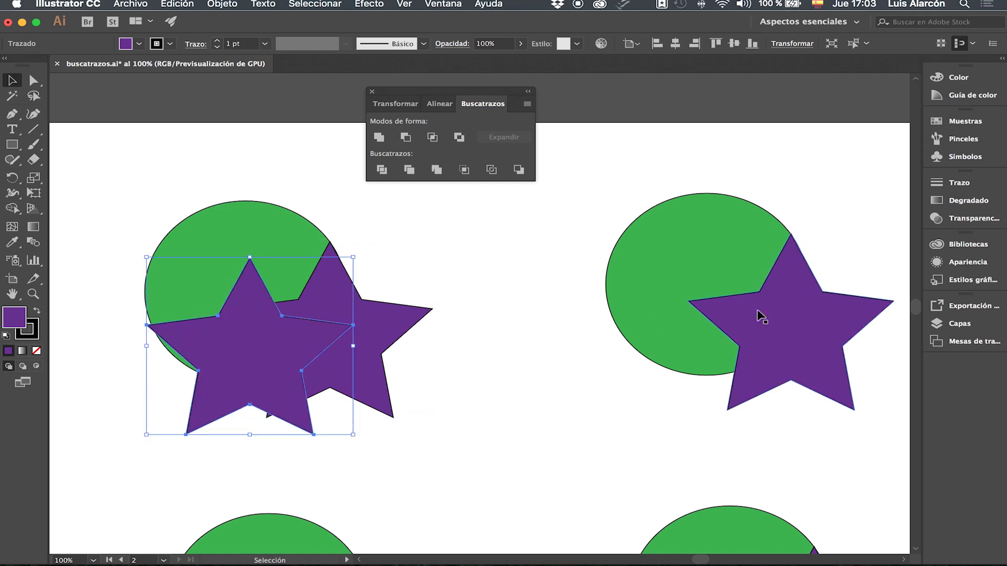
pyautogui.moveTo(792, 322); pyautogui.dragTo(733, 335)
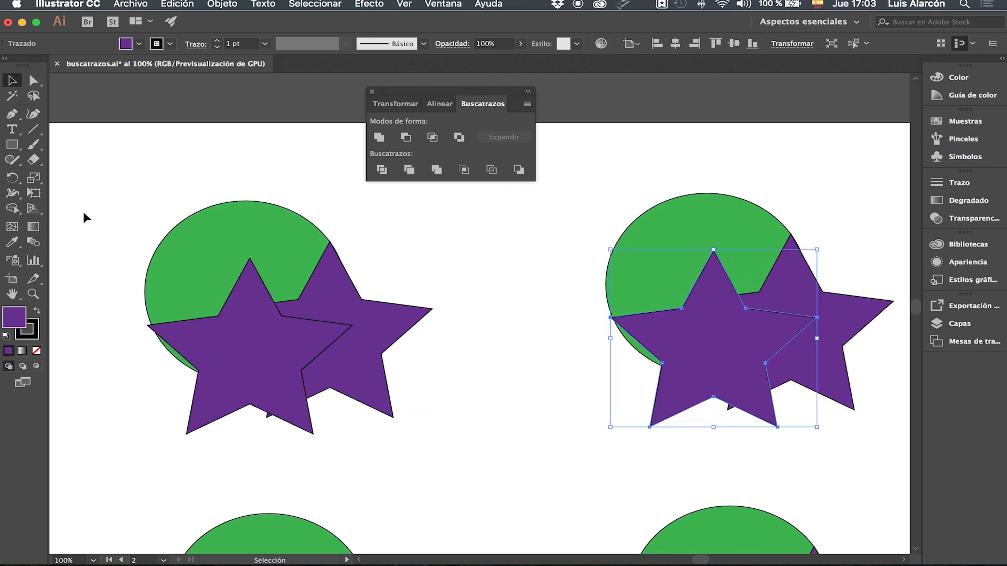
# Apply the Pathfinder's Trim to the upper-middle ellipse and stars, and its Merge to the upper-right ellipse and stars.
pyautogui.moveTo(119, 174); pyautogui.dragTo(441, 452)
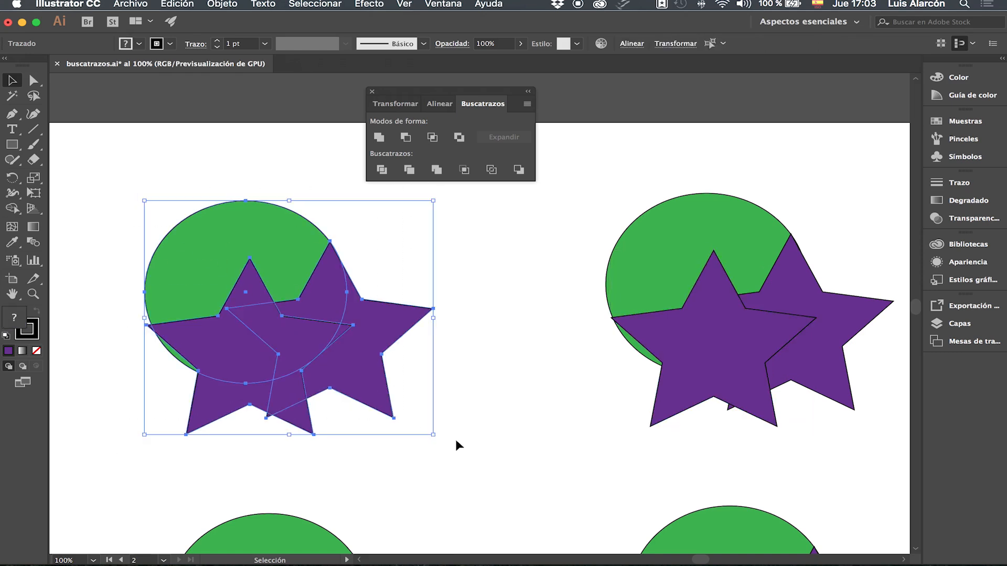
pyautogui.click(408, 170)
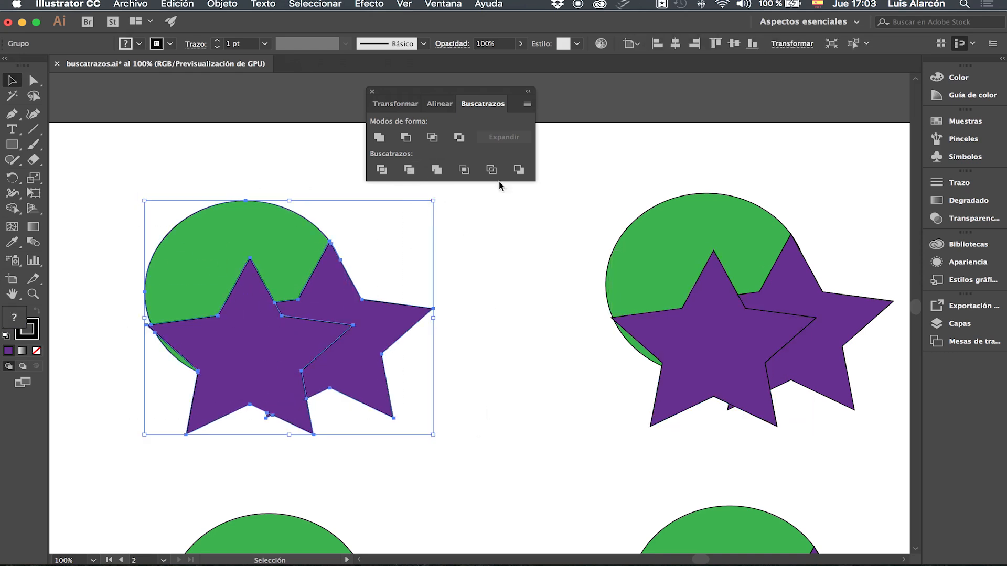
pyautogui.moveTo(583, 155); pyautogui.dragTo(889, 438)
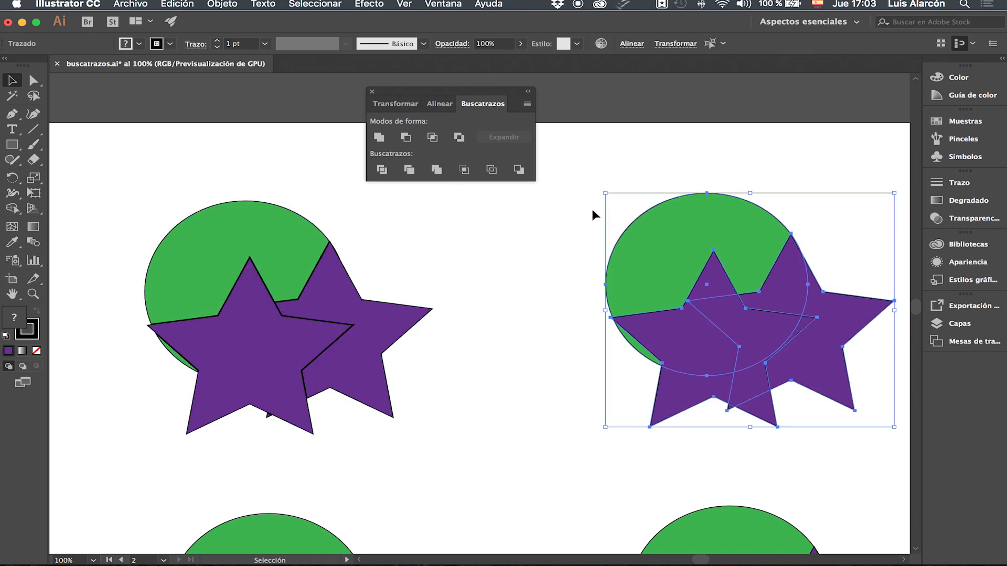
pyautogui.click(439, 171)
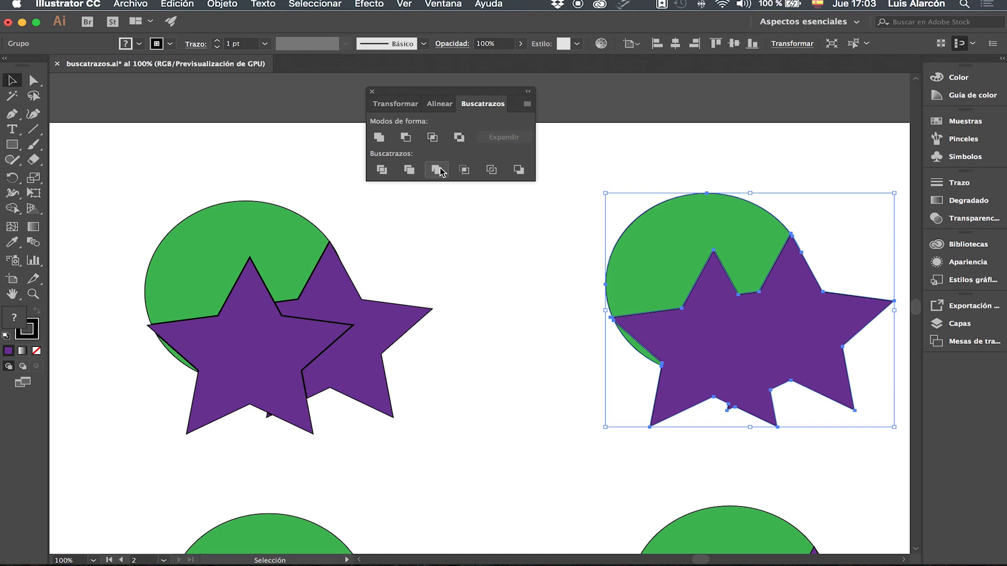
# Ungroup the trimmed upper-middle shapes and spread the front star, the cut rear star and the large ellipse piece apart.
pyautogui.click(249, 244)
pyautogui.rightClick(248, 243)
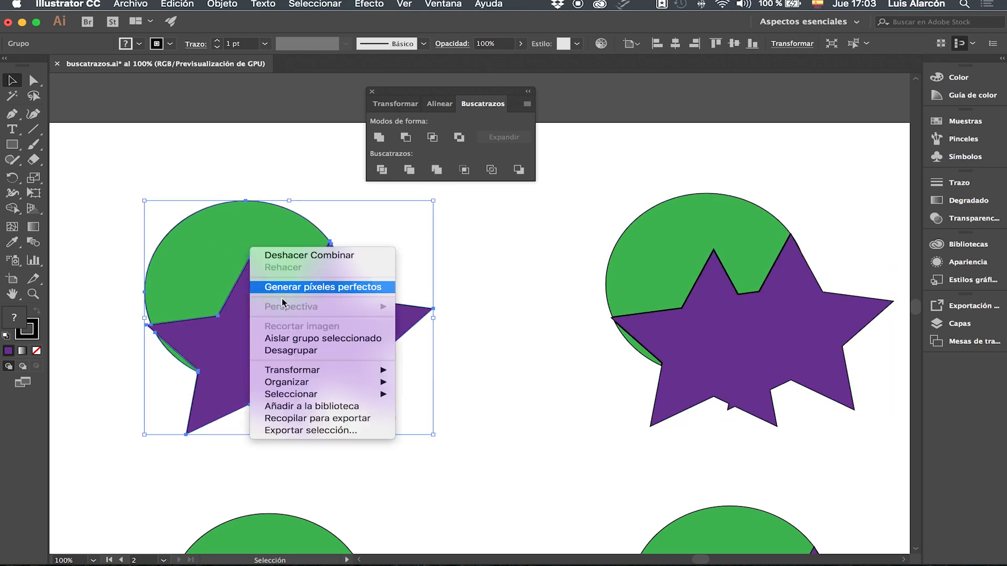
pyautogui.click(331, 350)
pyautogui.click(509, 281)
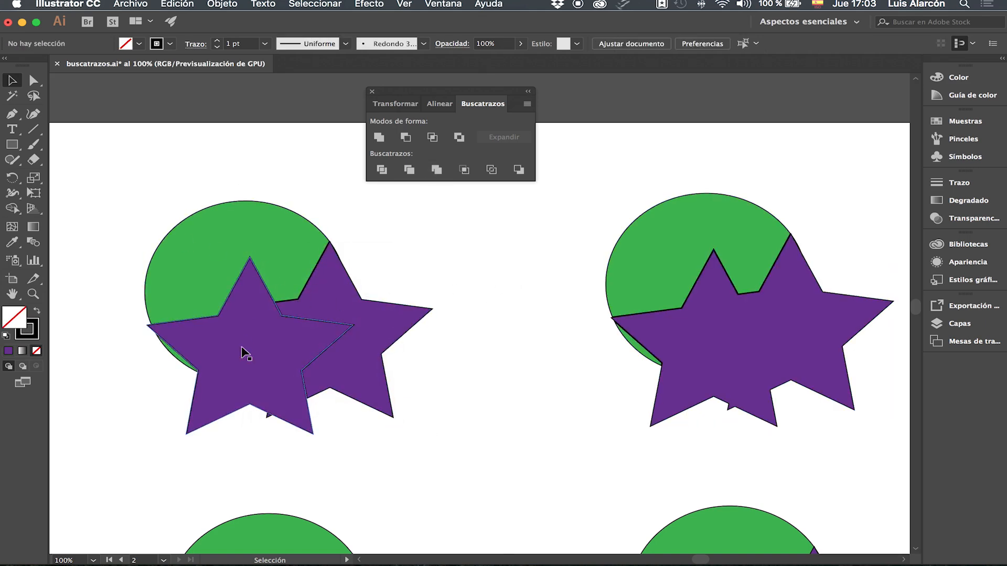
pyautogui.moveTo(255, 337); pyautogui.dragTo(237, 383)
pyautogui.moveTo(385, 326); pyautogui.dragTo(433, 331)
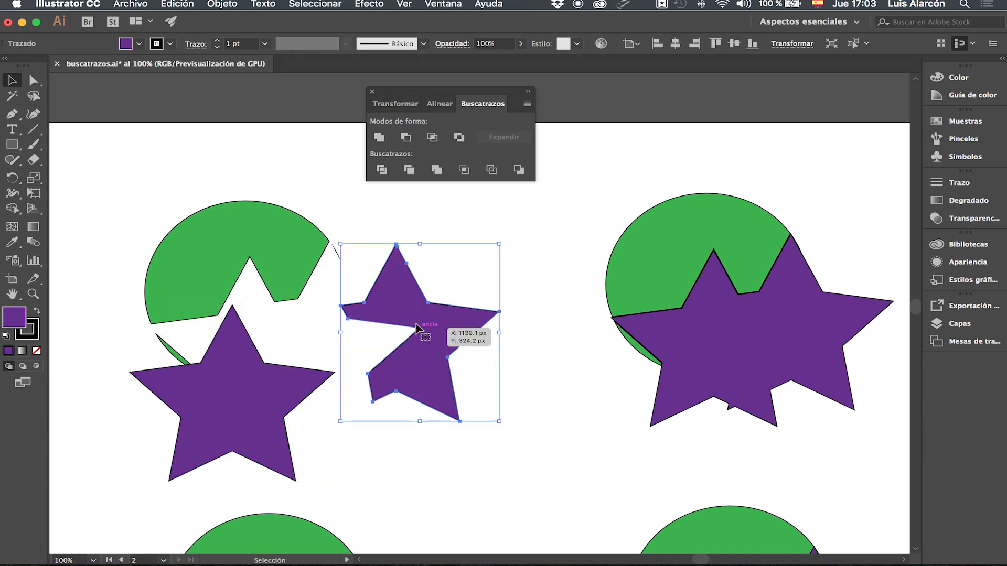
pyautogui.click(265, 227)
pyautogui.moveTo(268, 404); pyautogui.dragTo(283, 385)
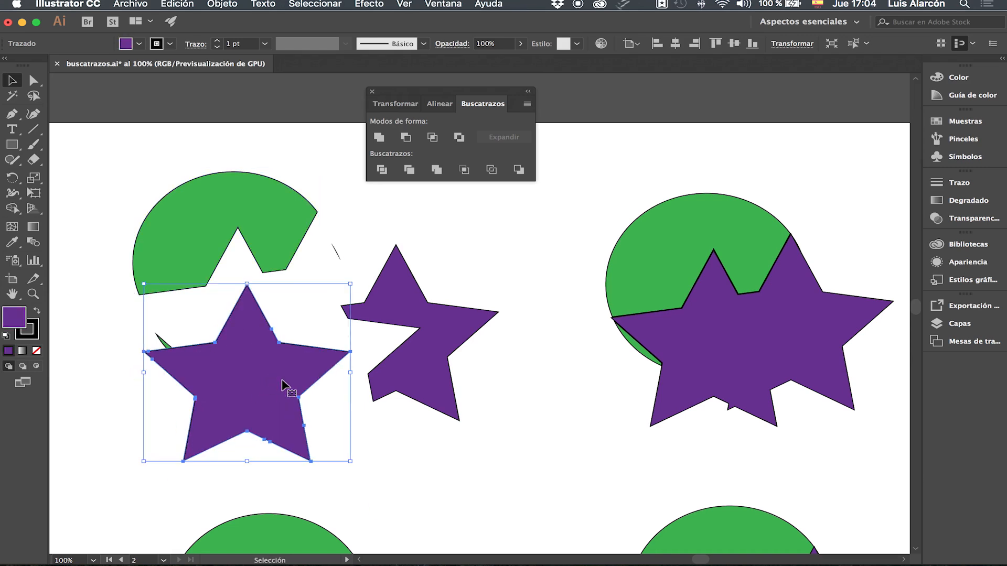
# Ungroup the merged upper-right shapes and separate the joined purple stars from the large green ellipse piece.
pyautogui.hscroll(3, 524, 421)
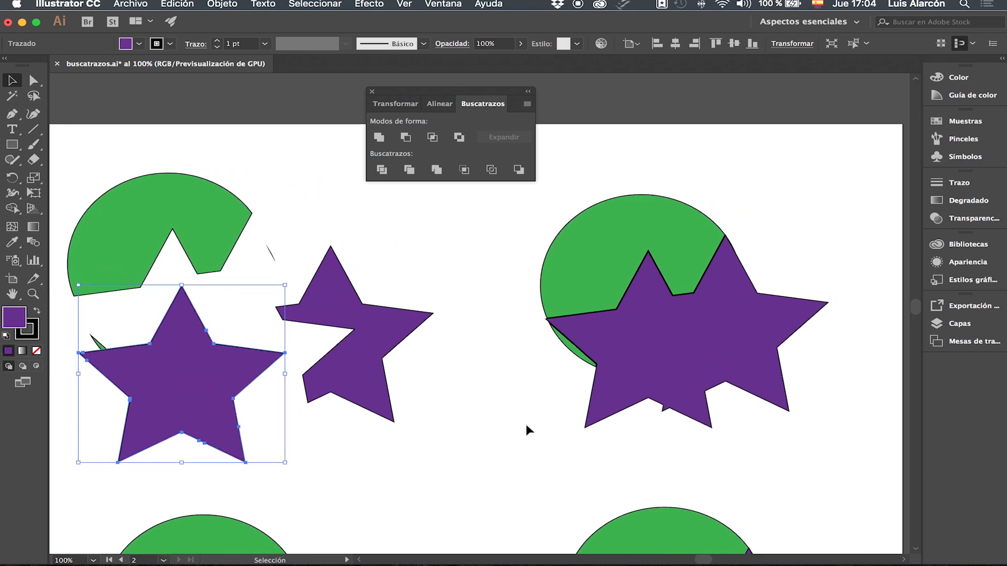
pyautogui.moveTo(676, 349); pyautogui.dragTo(681, 362)
pyautogui.rightClick(683, 345)
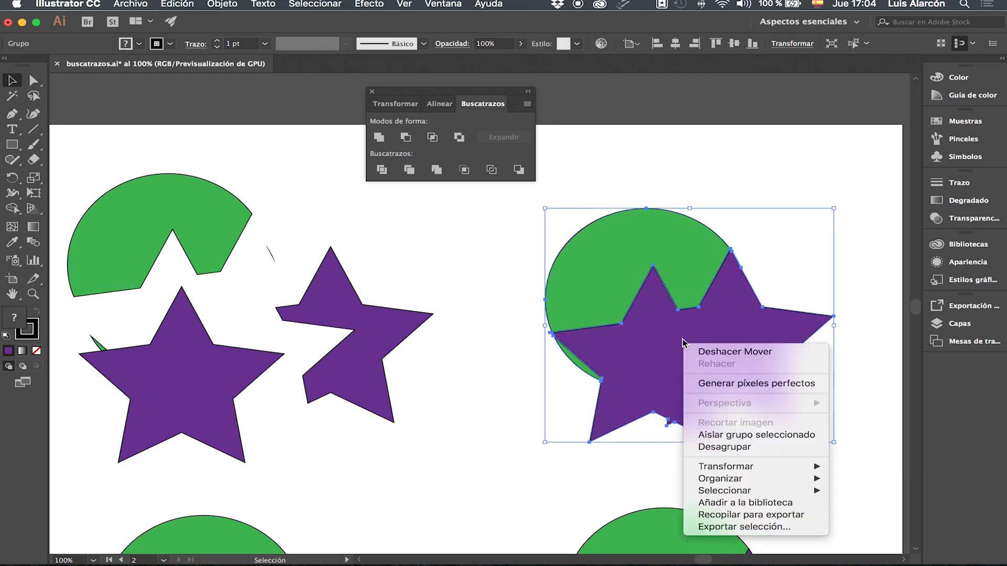
pyautogui.click(763, 446)
pyautogui.click(752, 163)
pyautogui.moveTo(680, 369); pyautogui.dragTo(703, 375)
pyautogui.moveTo(660, 226); pyautogui.dragTo(657, 188)
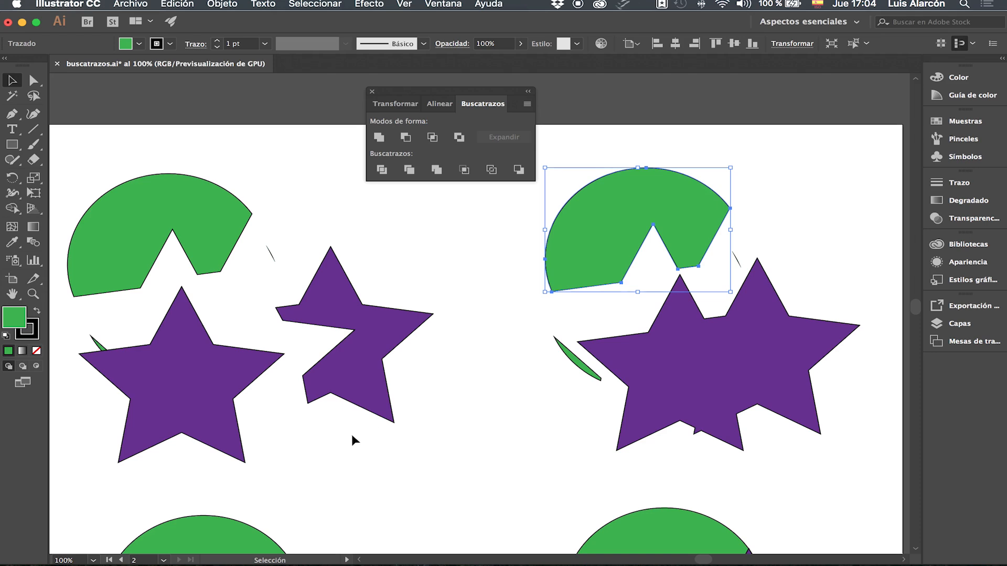
# Crop the lower-left ellipse to the star's outline with the Pathfinder, moving the floating panel closer to the shapes.
pyautogui.press('super+minus')
pyautogui.press('space')
pyautogui.moveTo(376, 463); pyautogui.dragTo(721, 317)
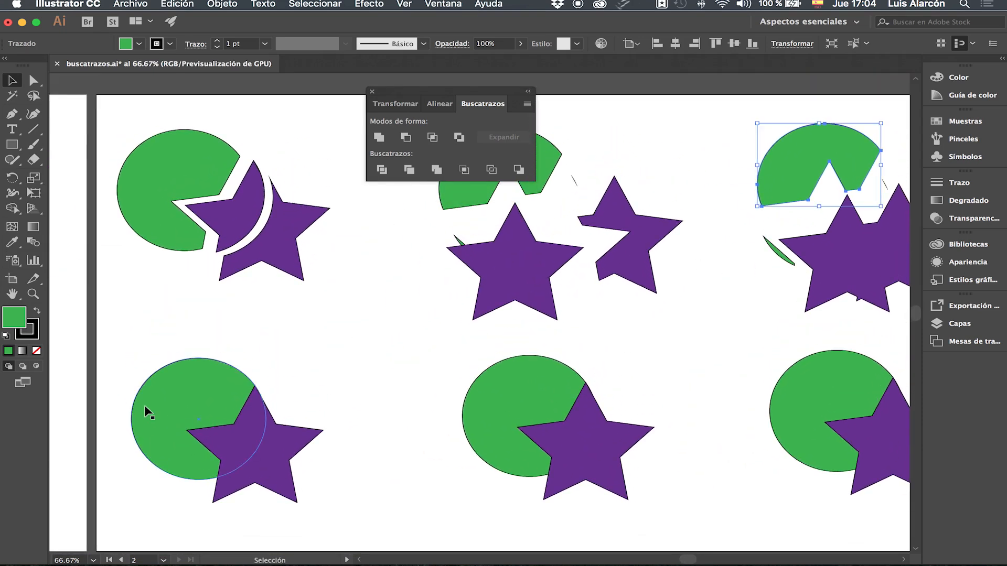
pyautogui.moveTo(290, 462); pyautogui.dragTo(361, 522)
pyautogui.moveTo(493, 94); pyautogui.dragTo(487, 263)
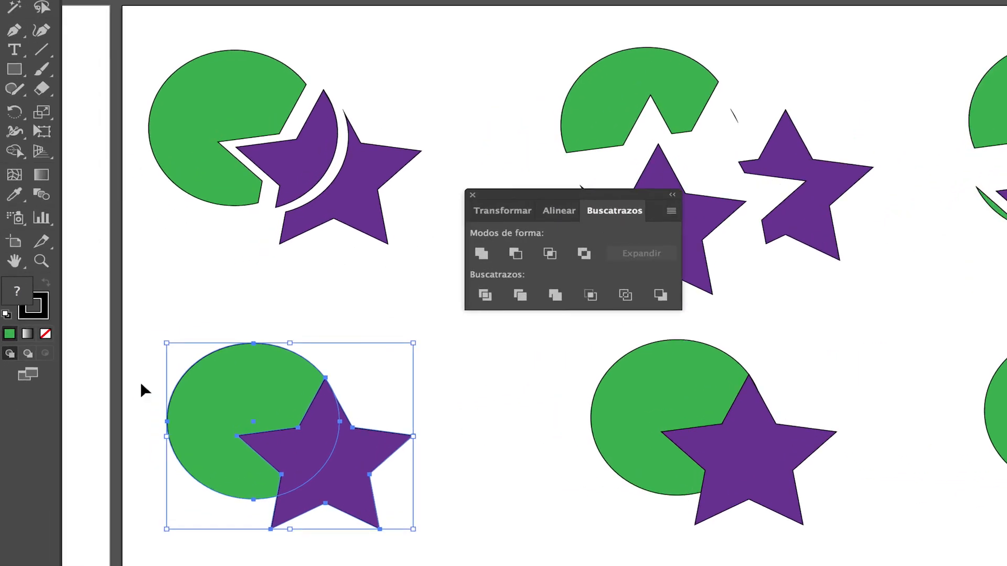
pyautogui.click(590, 297)
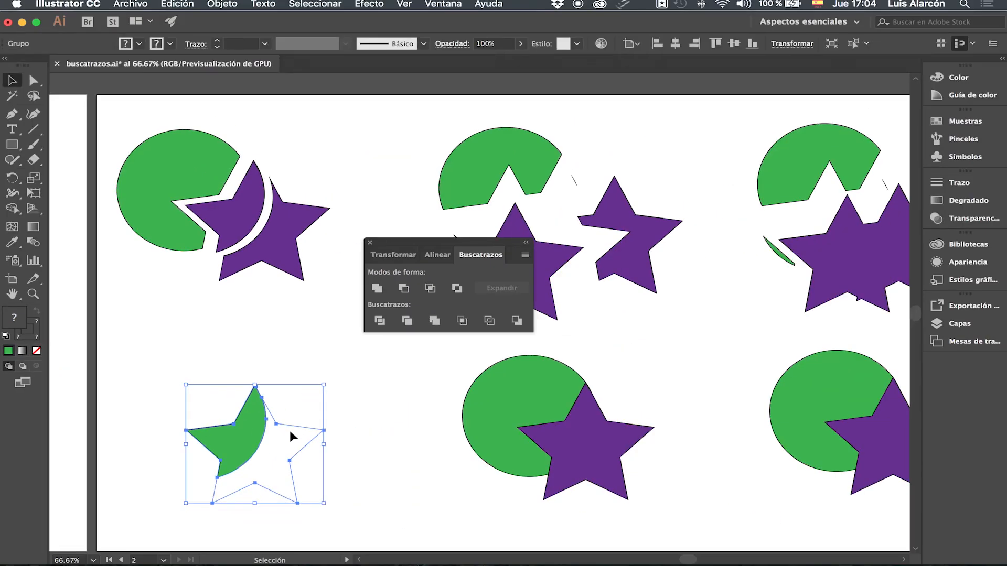
# Ungroup the cropped lower-left shapes and move the green overlap piece away from the empty star outline.
pyautogui.press('space')
pyautogui.moveTo(266, 363); pyautogui.dragTo(796, 364)
pyautogui.moveTo(338, 389); pyautogui.dragTo(580, 290)
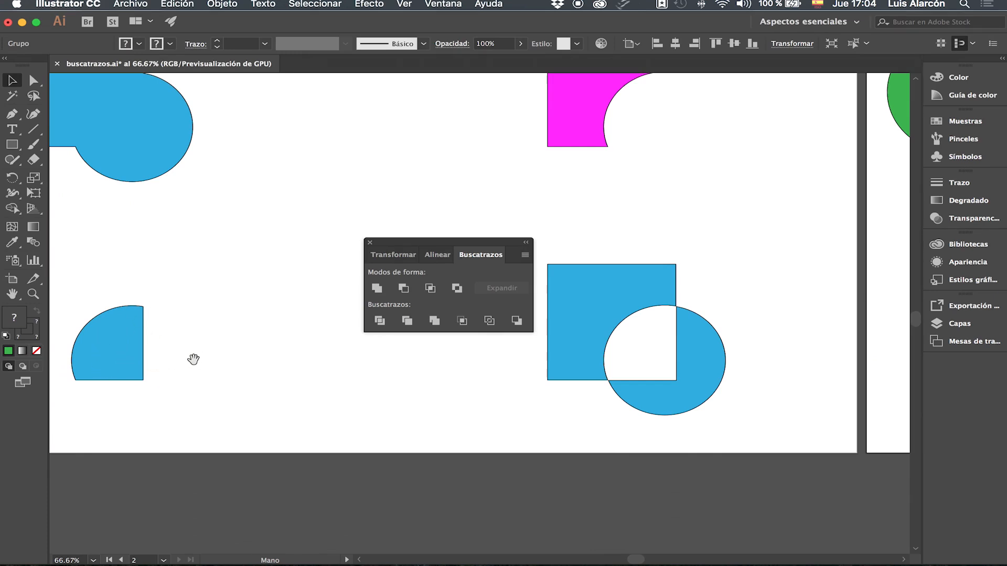
pyautogui.moveTo(330, 349); pyautogui.dragTo(63, 353)
pyautogui.moveTo(606, 420); pyautogui.dragTo(223, 502)
pyautogui.rightClick(376, 411)
pyautogui.click(449, 474)
pyautogui.click(503, 410)
pyautogui.moveTo(375, 408); pyautogui.dragTo(363, 402)
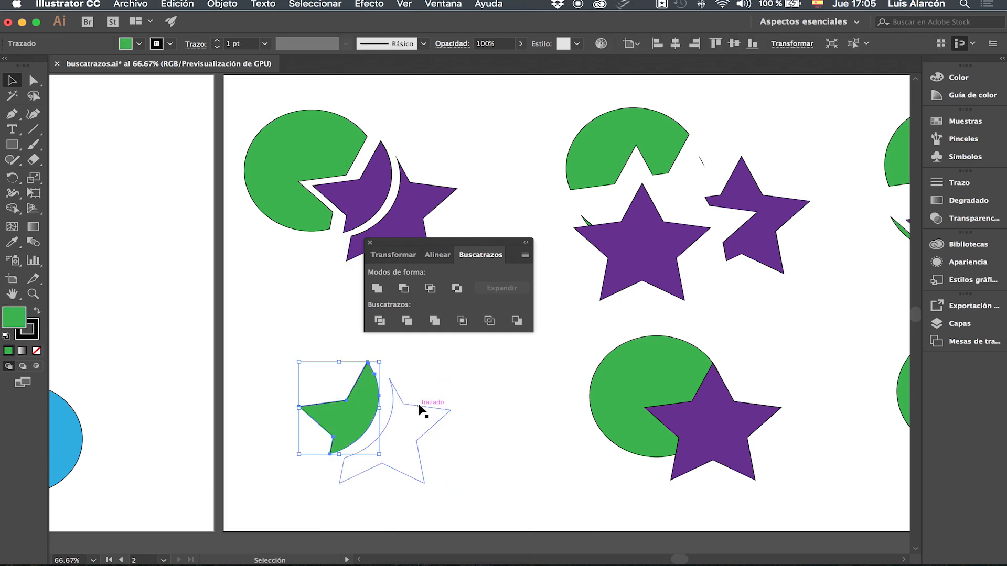
pyautogui.moveTo(328, 435); pyautogui.dragTo(339, 411)
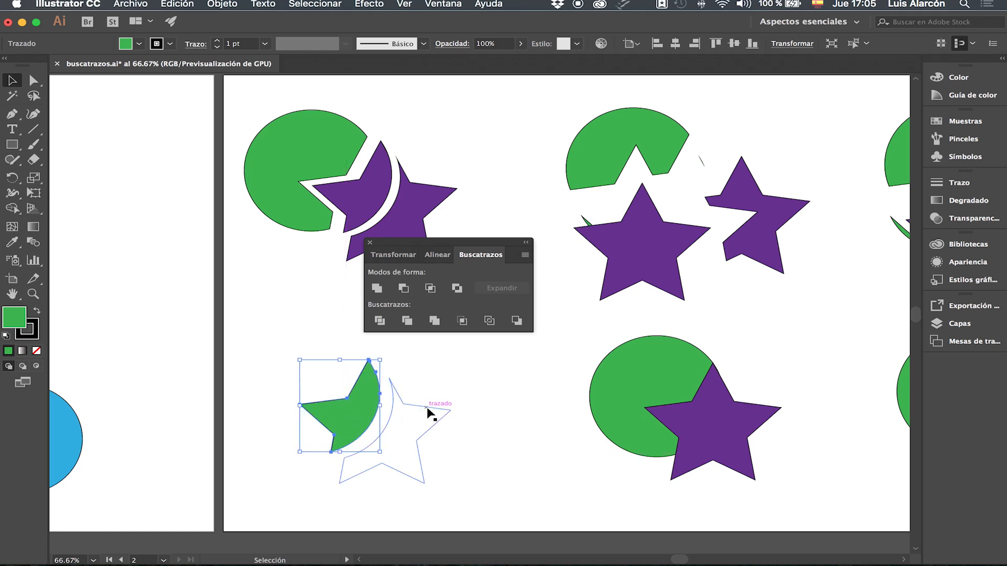
# Give the cropped star's empty outline a black stroke and move it slightly closer to the green piece.
pyautogui.click(427, 408)
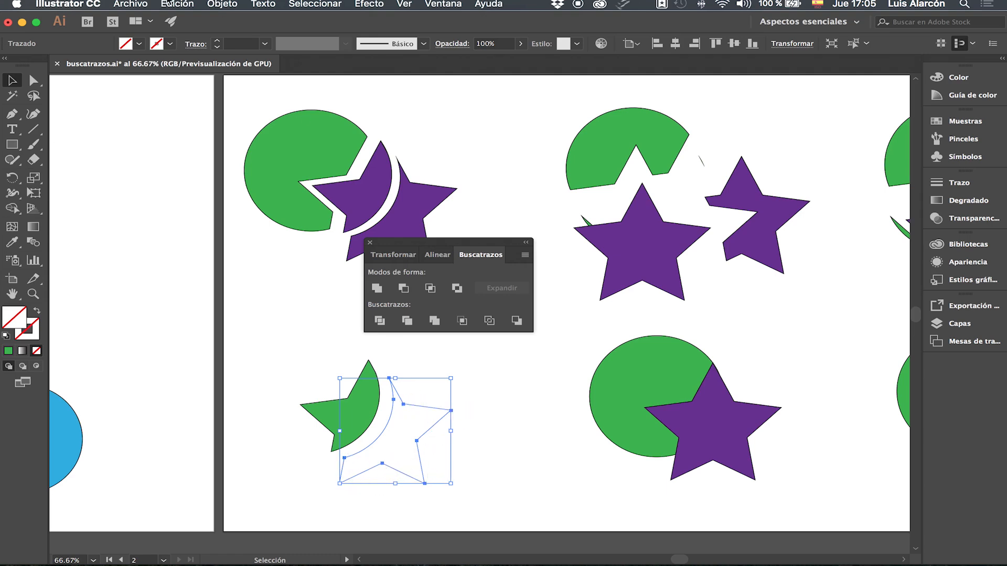
pyautogui.click(522, 517)
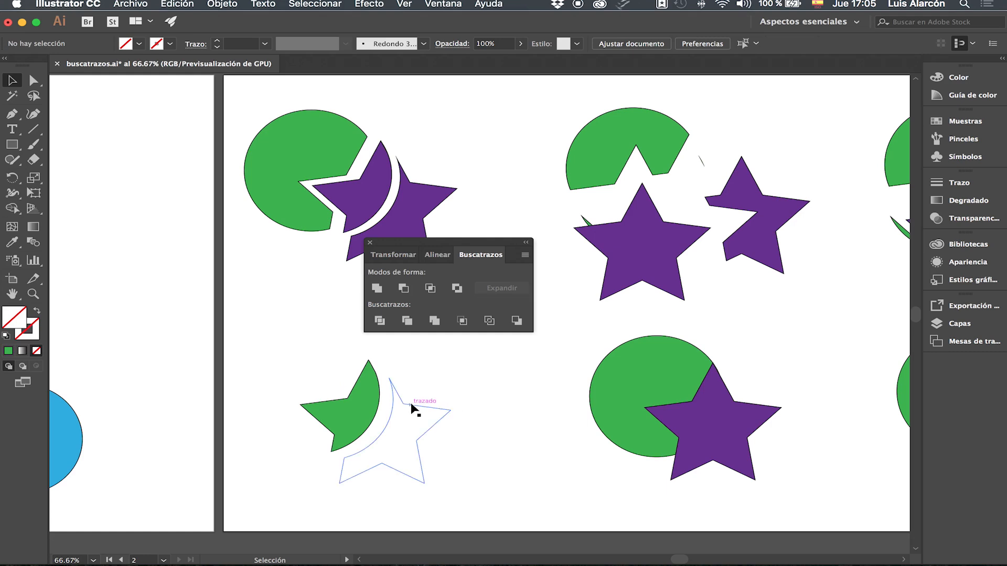
pyautogui.click(408, 408)
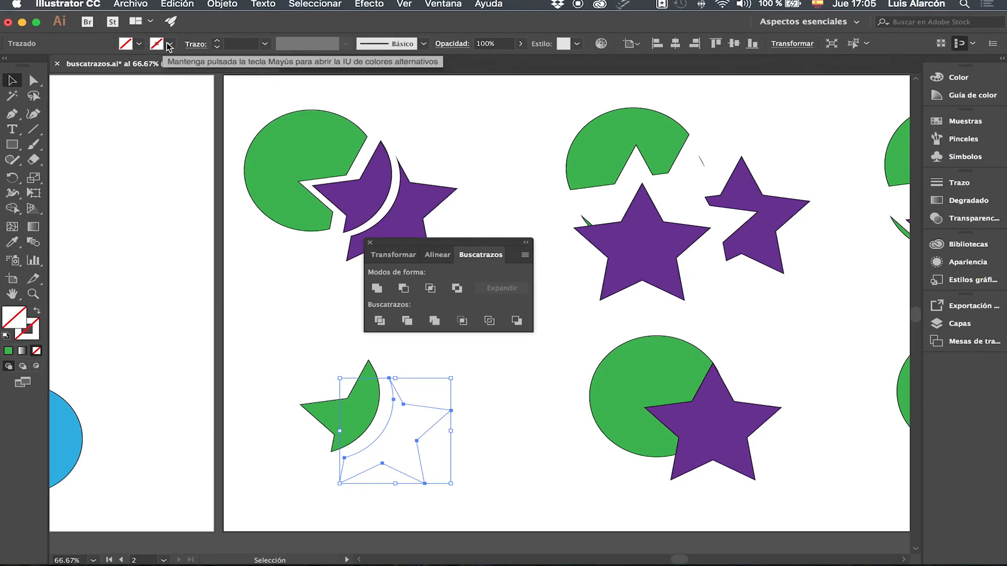
pyautogui.click(230, 80)
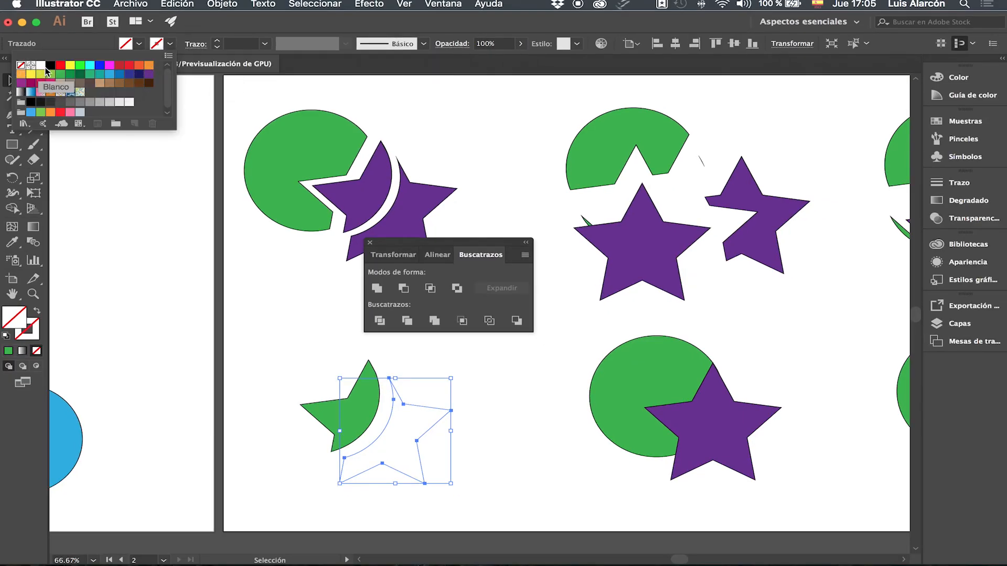
pyautogui.click(50, 66)
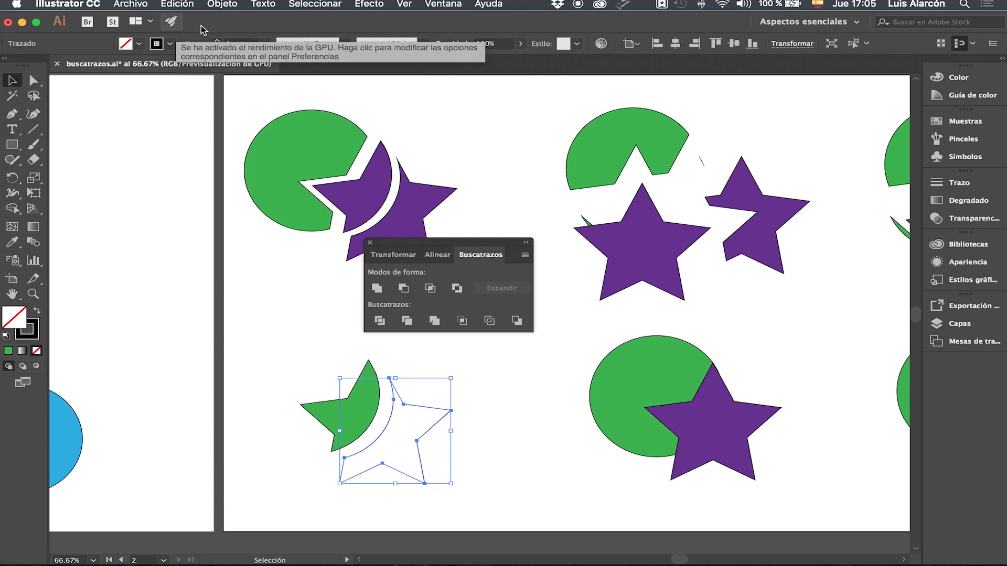
pyautogui.click(527, 392)
pyautogui.moveTo(429, 410); pyautogui.dragTo(426, 409)
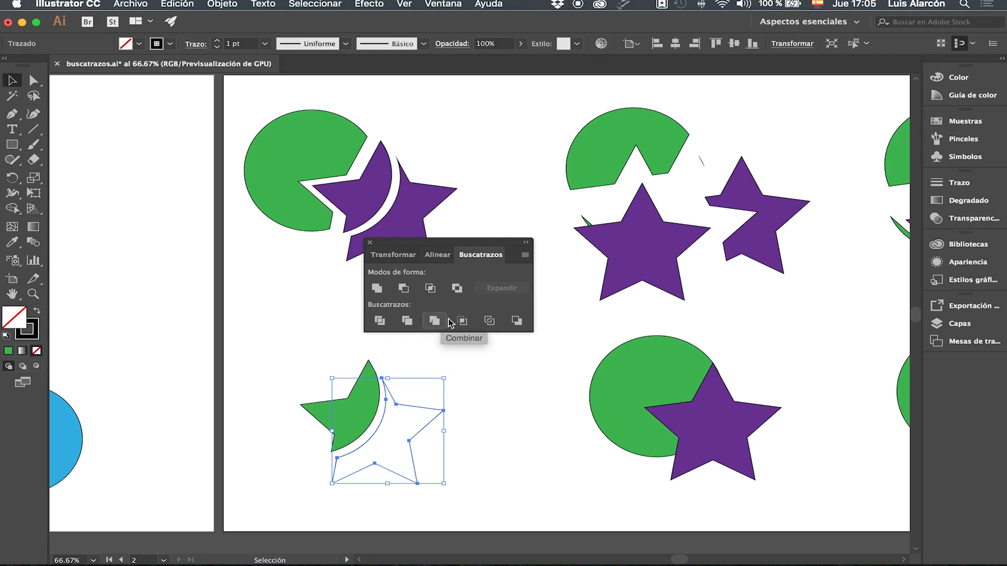
# Convert the lower-middle ellipse and star into line segments with the Pathfinder's Outline operation.
pyautogui.click(511, 384)
pyautogui.moveTo(524, 387); pyautogui.dragTo(277, 420)
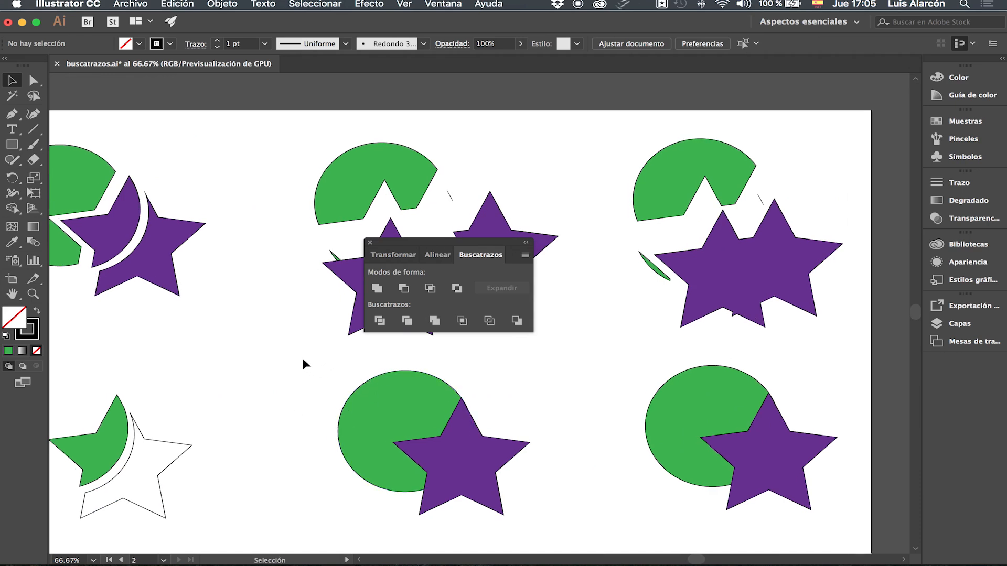
pyautogui.moveTo(311, 356); pyautogui.dragTo(539, 527)
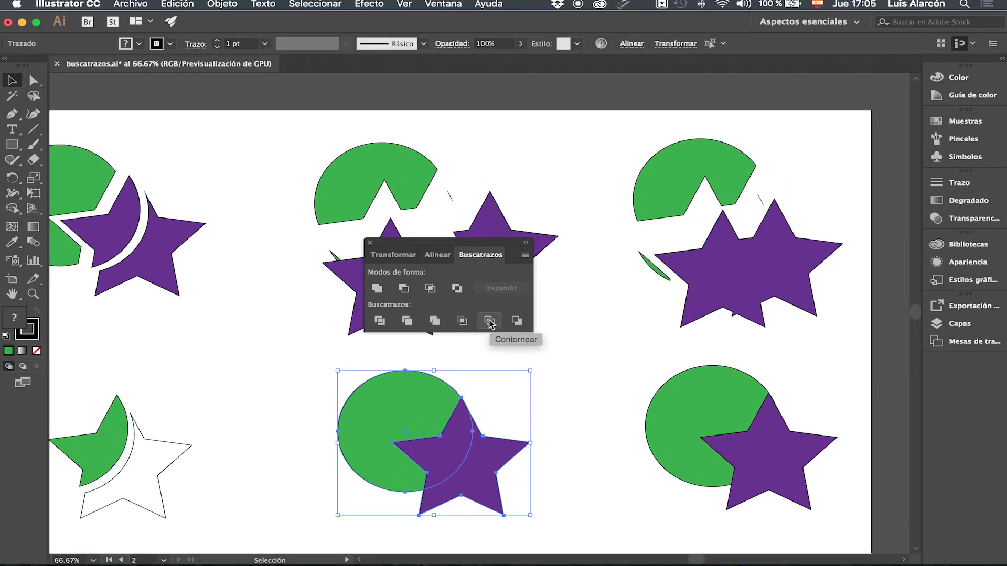
pyautogui.click(487, 272)
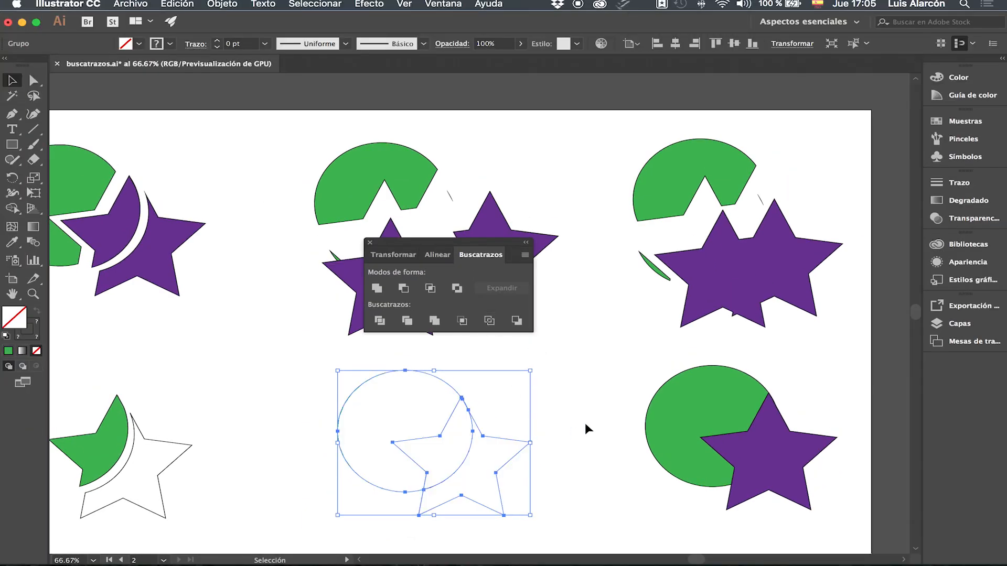
# Move the floating Pathfinder panel clear of the outlined ellipse and star and set their stroke weight to 3 pt.
pyautogui.press('super+1')
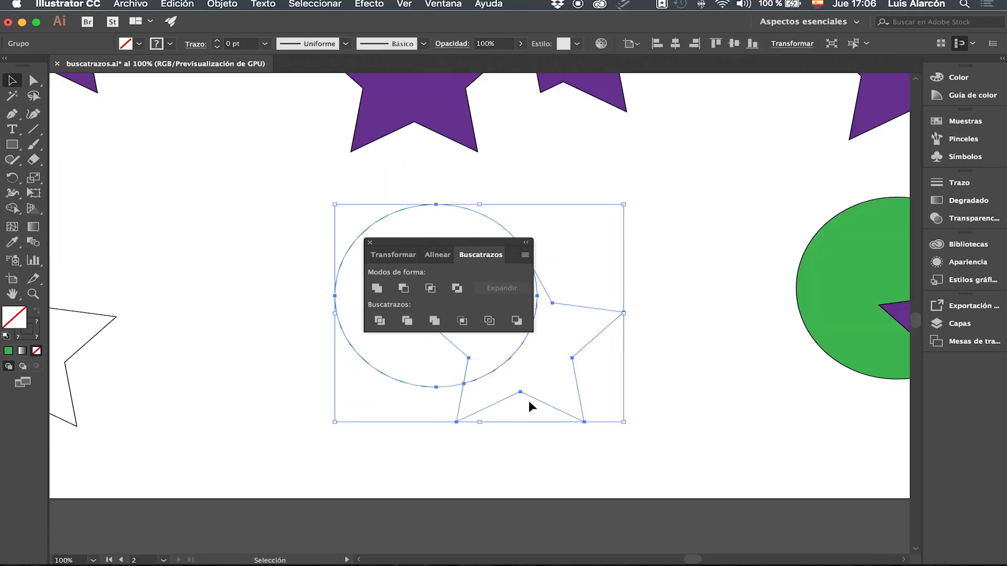
pyautogui.hscroll(5, 369, 386)
pyautogui.scroll(2, 368, 387)
pyautogui.moveTo(429, 239); pyautogui.dragTo(617, 244)
pyautogui.click(467, 219)
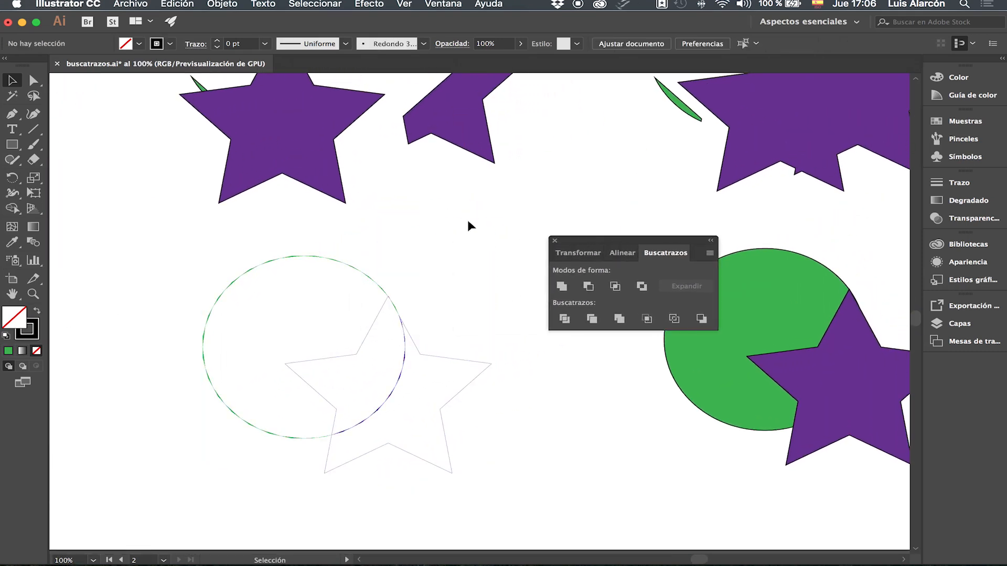
pyautogui.click(389, 293)
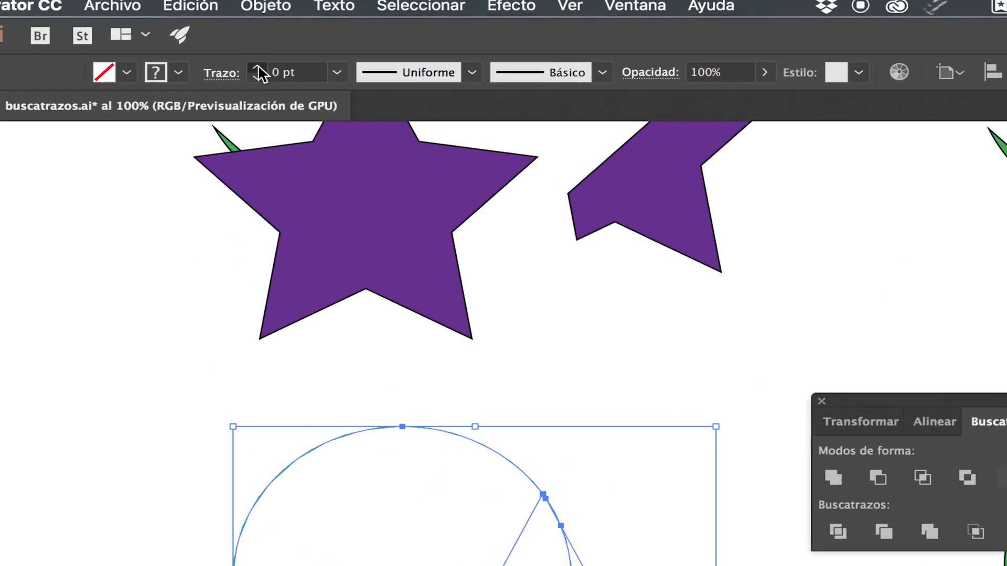
pyautogui.click(217, 41)
pyautogui.click(258, 68)
pyautogui.click(257, 68)
pyautogui.click(258, 68)
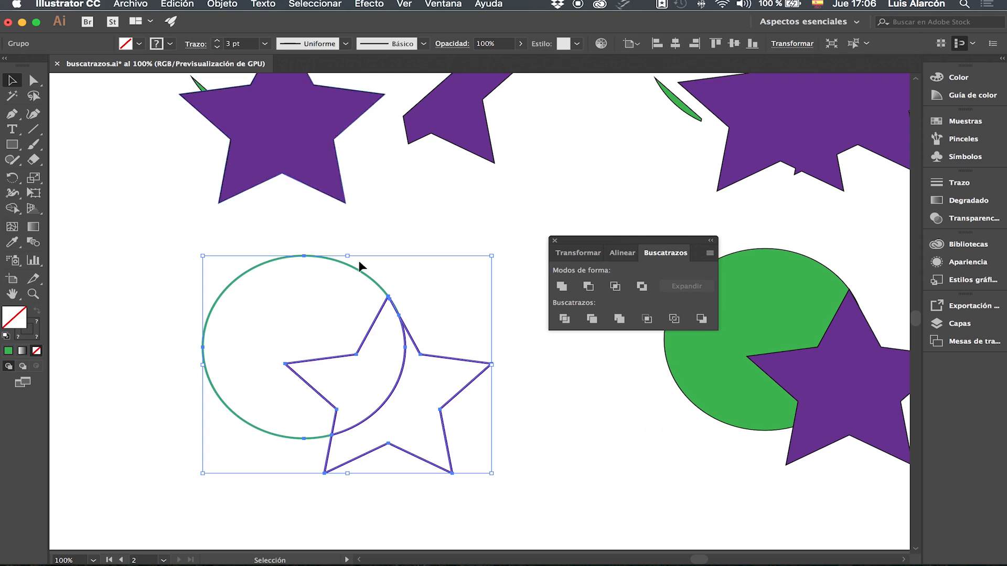
# Ungroup the outlined ellipse and star and pull the green and purple line segments apart.
pyautogui.rightClick(393, 309)
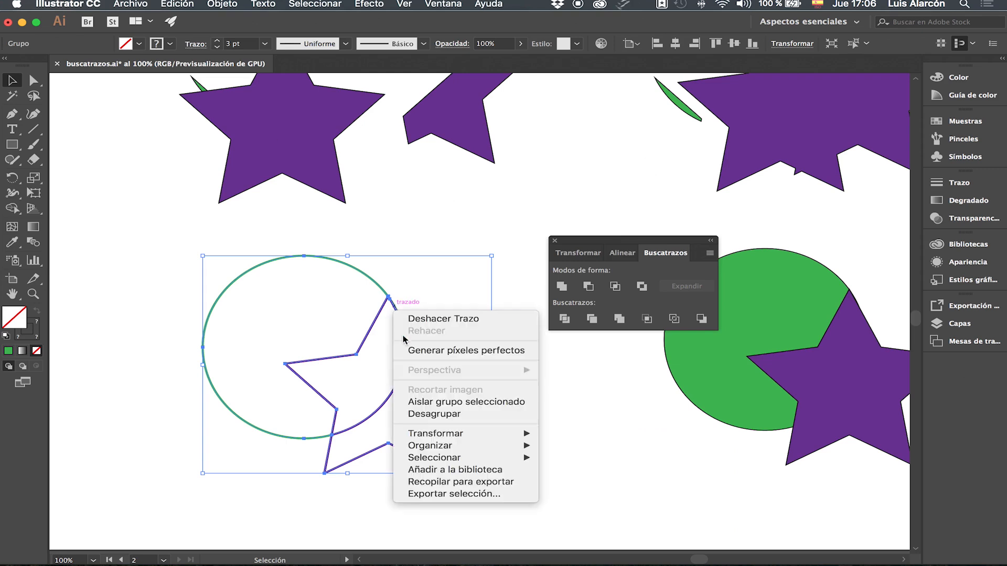
pyautogui.click(468, 414)
pyautogui.click(443, 200)
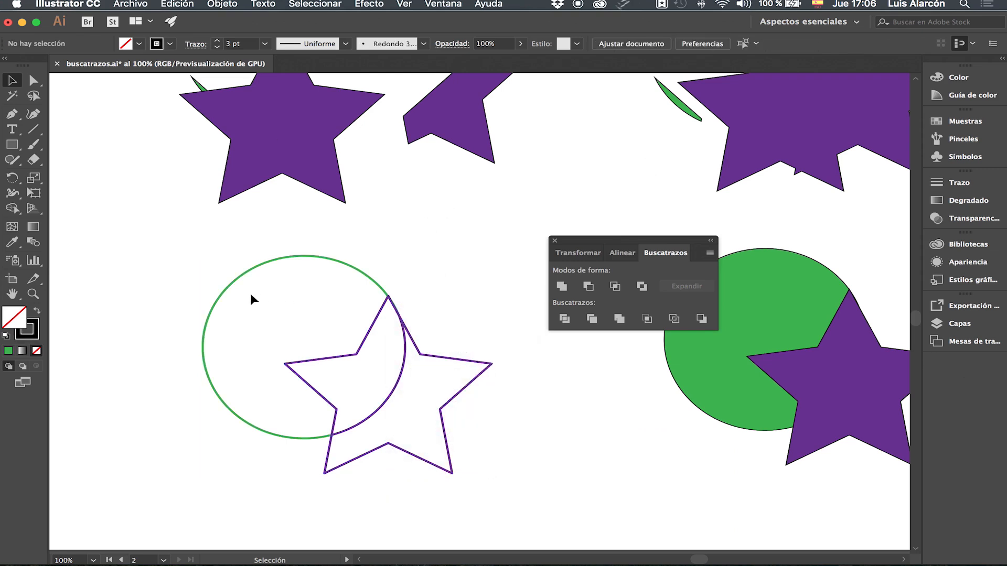
pyautogui.moveTo(256, 275); pyautogui.dragTo(218, 261)
pyautogui.moveTo(371, 327)
pyautogui.mouseDown()
pyautogui.moveTo(385, 324)
pyautogui.moveTo(352, 322)
pyautogui.mouseUp()
pyautogui.press('space')
pyautogui.moveTo(309, 229); pyautogui.dragTo(704, 451)
pyautogui.moveTo(569, 369); pyautogui.dragTo(193, 175)
pyautogui.moveTo(380, 304); pyautogui.dragTo(350, 284)
pyautogui.moveTo(451, 375); pyautogui.dragTo(482, 385)
pyautogui.moveTo(396, 390); pyautogui.dragTo(403, 399)
pyautogui.moveTo(385, 321); pyautogui.dragTo(397, 324)
pyautogui.click(419, 299)
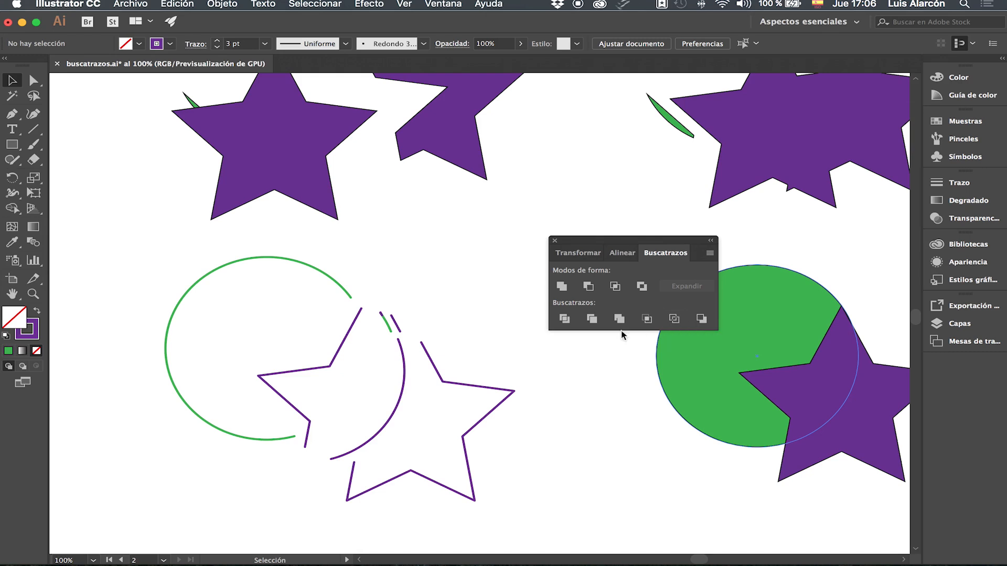
# Subtract the green ellipse from the purple star in the lower-right pair with the Pathfinder's Minus Back operation.
pyautogui.moveTo(479, 292); pyautogui.dragTo(176, 287)
pyautogui.moveTo(287, 298); pyautogui.dragTo(244, 293)
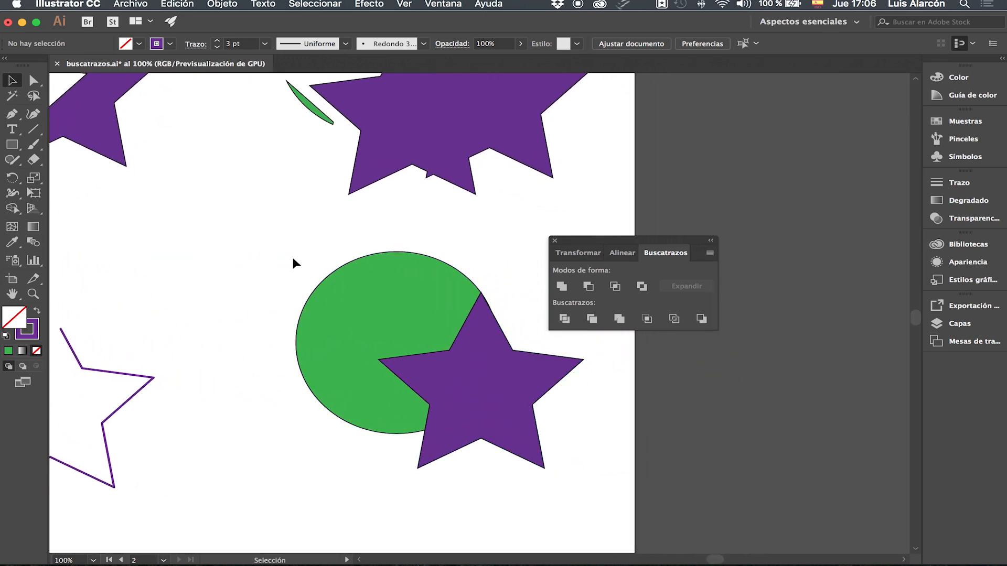
pyautogui.moveTo(289, 241); pyautogui.dragTo(610, 508)
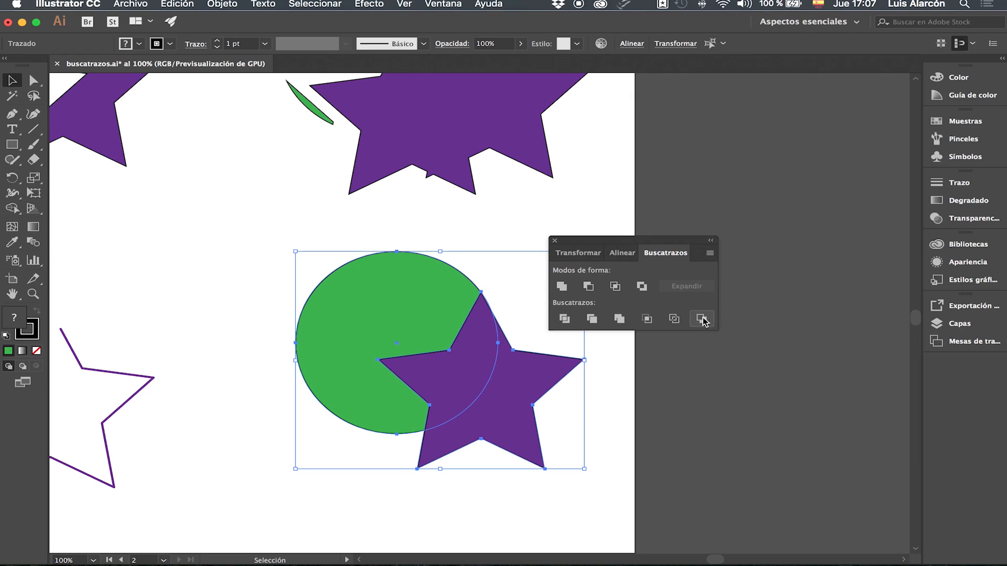
pyautogui.click(702, 320)
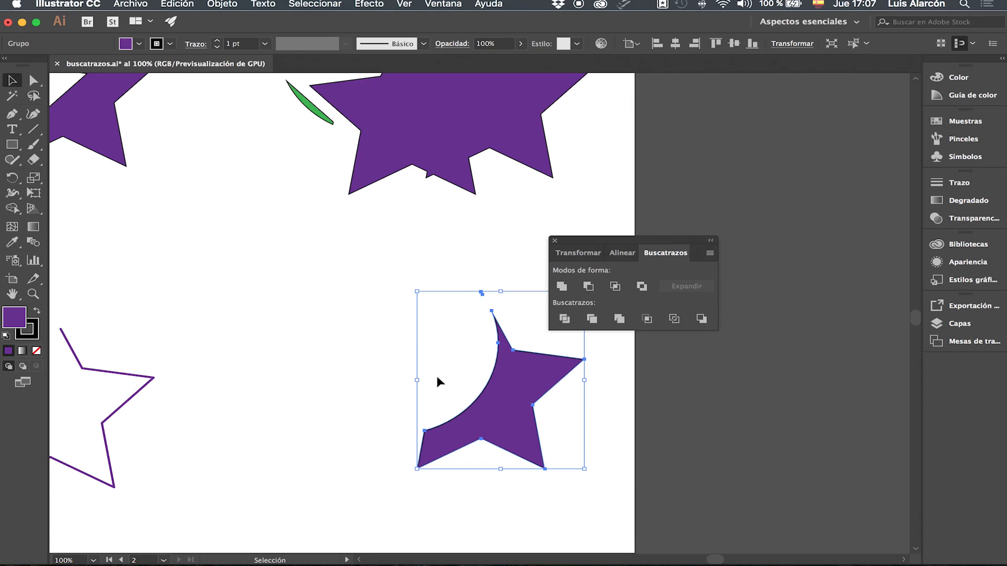
# Compare the cut star with the pink subtracted rectangle and view both artboards whole, moving the floating panel clear of the artwork.
pyautogui.click(393, 344)
pyautogui.moveTo(281, 276); pyautogui.dragTo(760, 423)
pyautogui.moveTo(119, 332); pyautogui.dragTo(697, 392)
pyautogui.moveTo(317, 395); pyautogui.dragTo(218, 424)
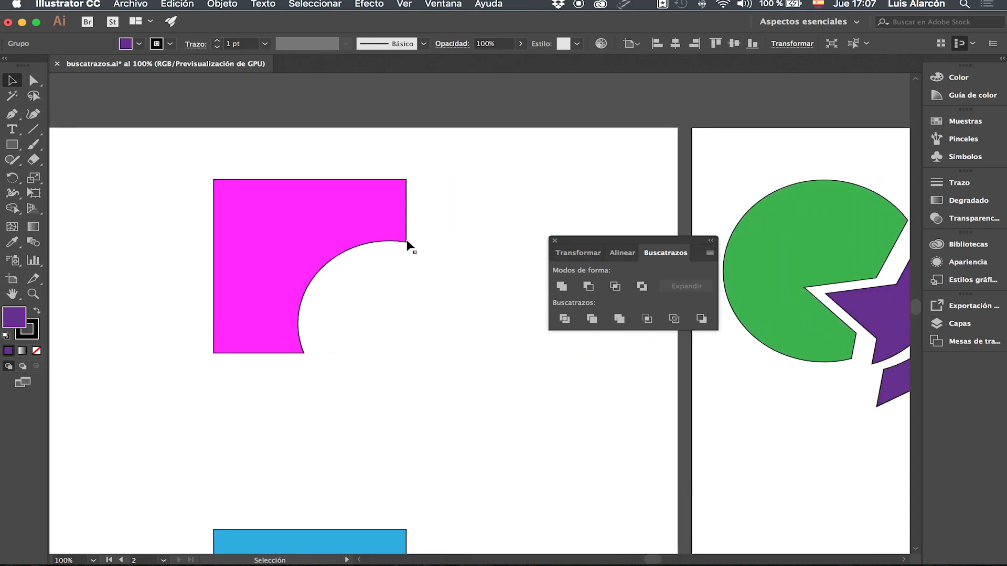
pyautogui.moveTo(565, 402); pyautogui.dragTo(235, 317)
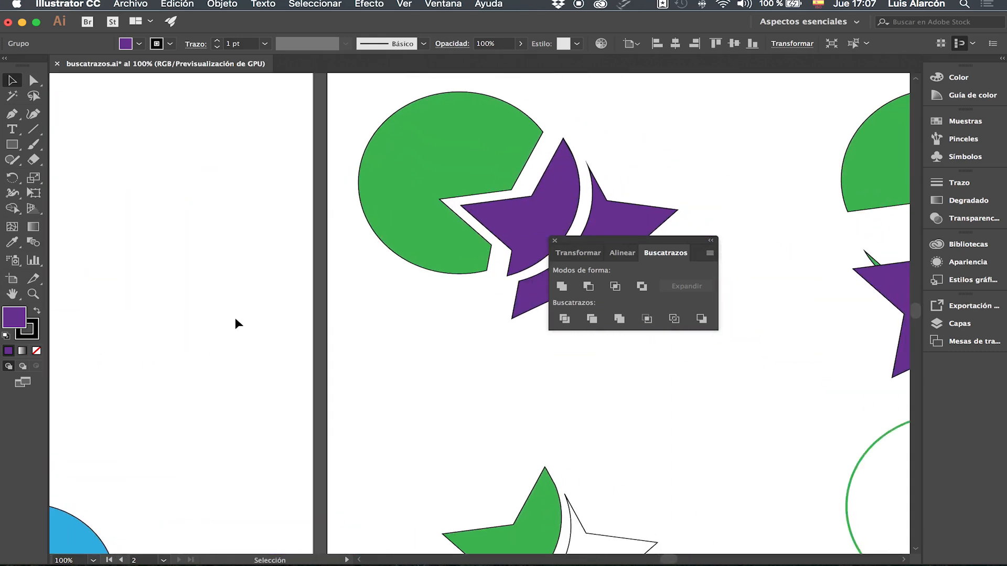
pyautogui.press('super+alt+0')
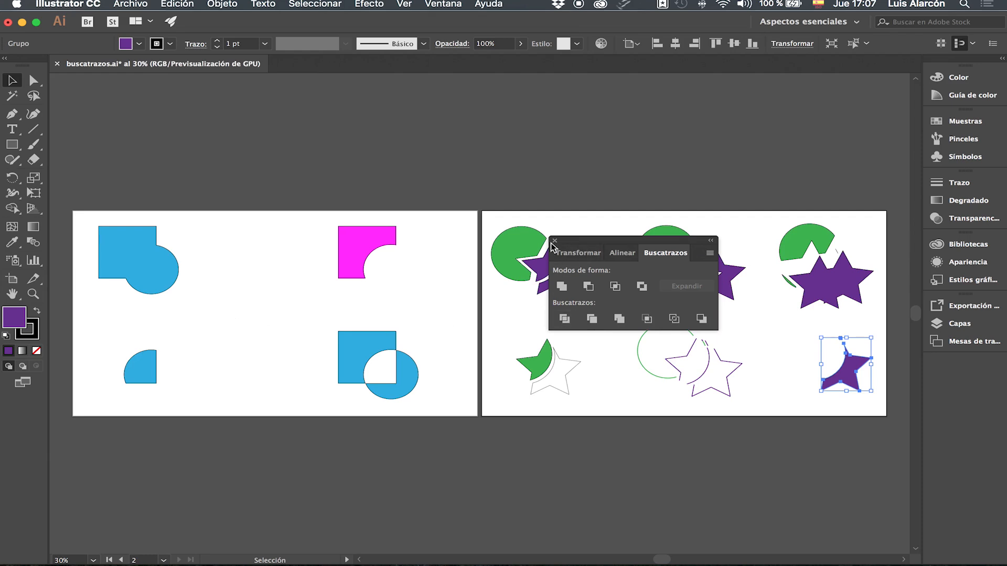
pyautogui.moveTo(581, 242); pyautogui.dragTo(441, 109)
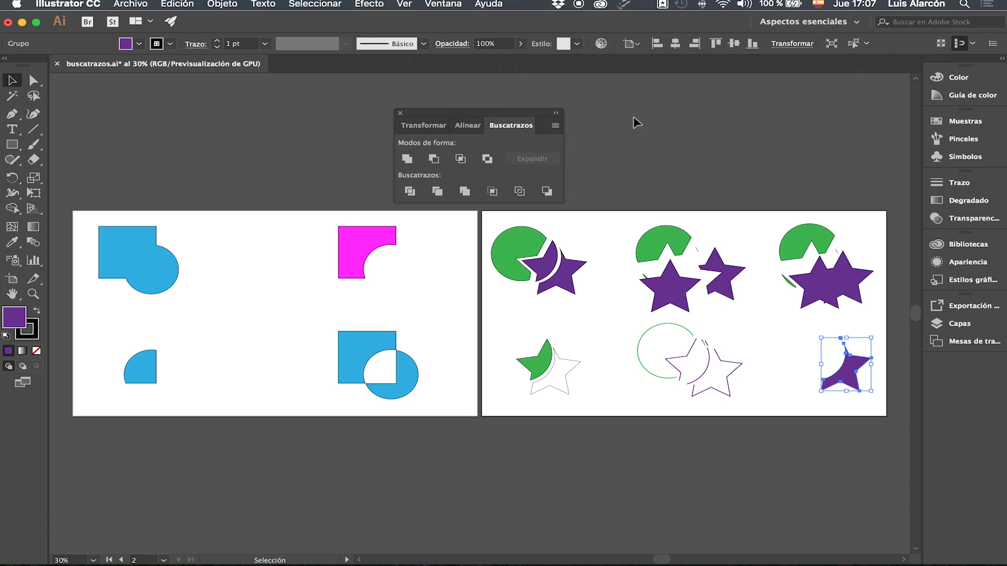